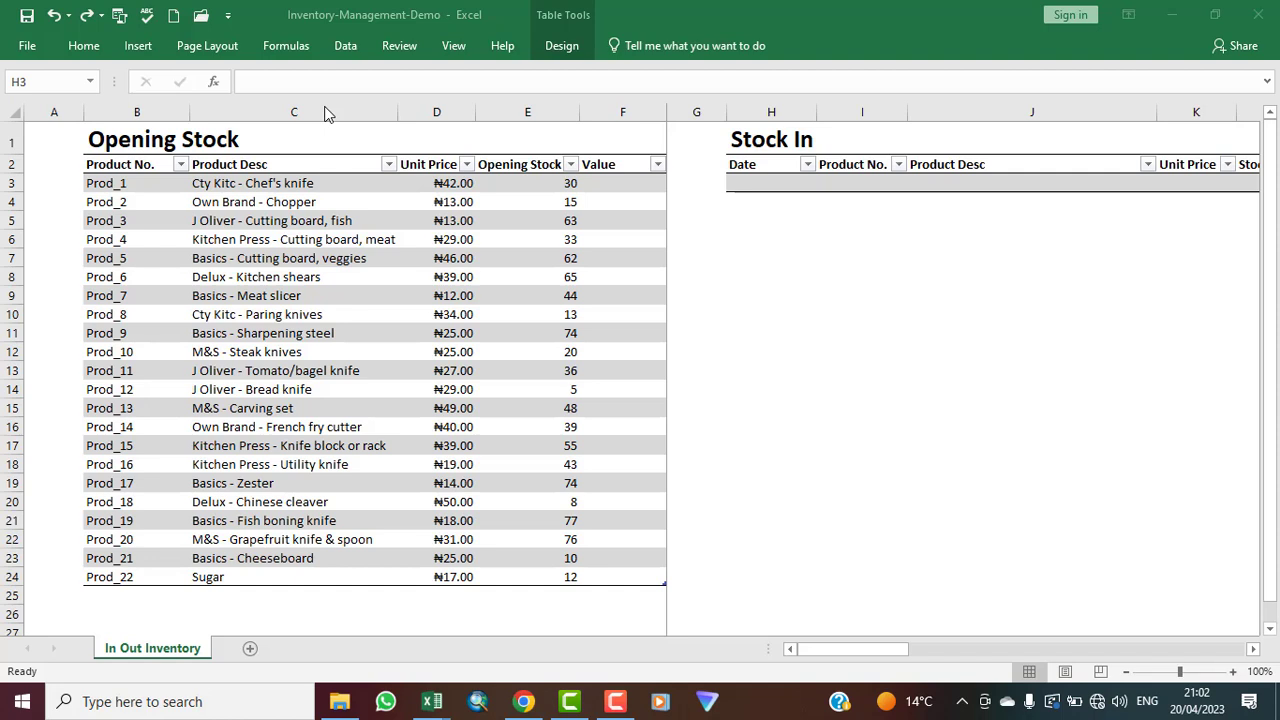
Step: Examine the Opening Stock table's product number, description, unit price and opening stock columns, and the neighbouring Stock In table
click(122, 165)
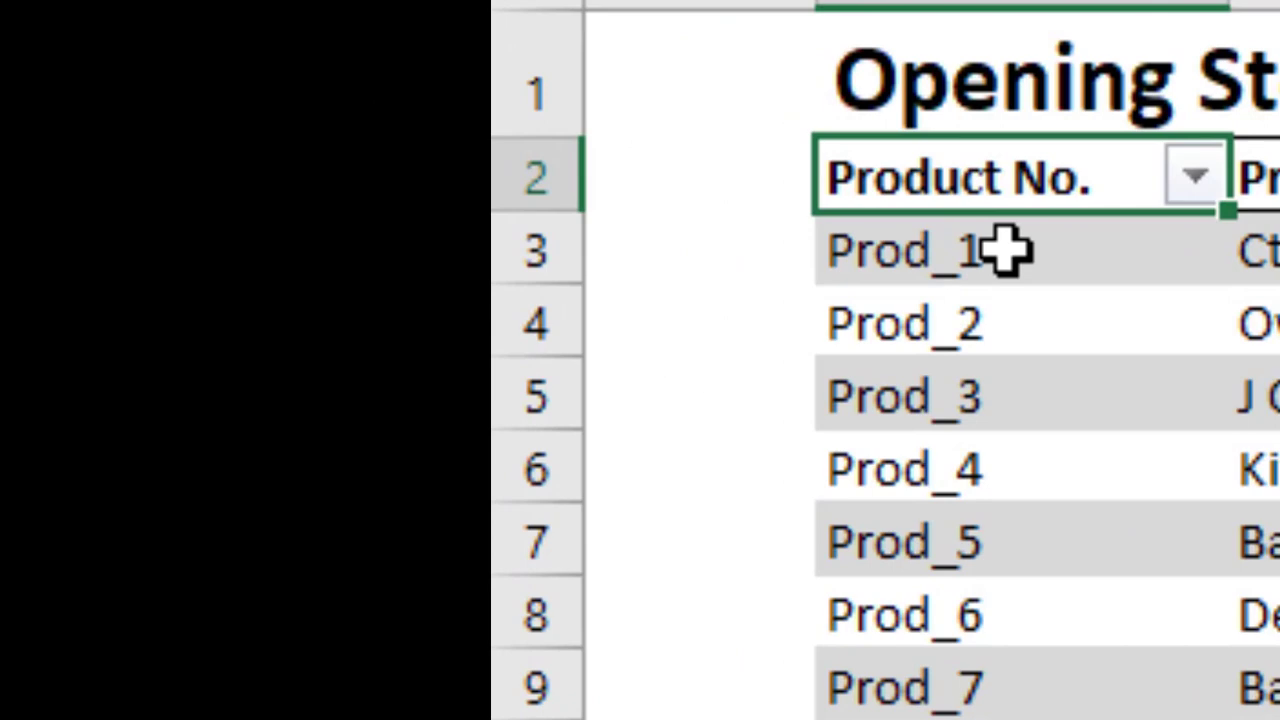
click(394, 98)
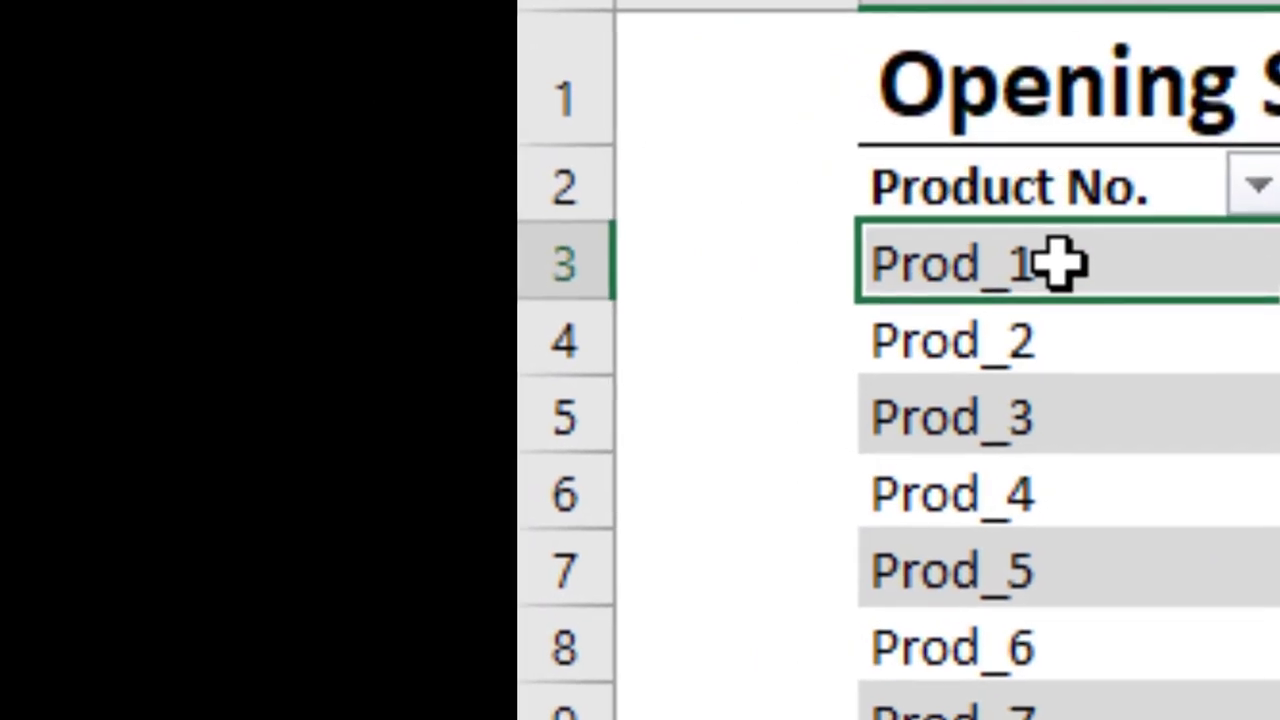
key(Down)
key(Down)
key(Down)
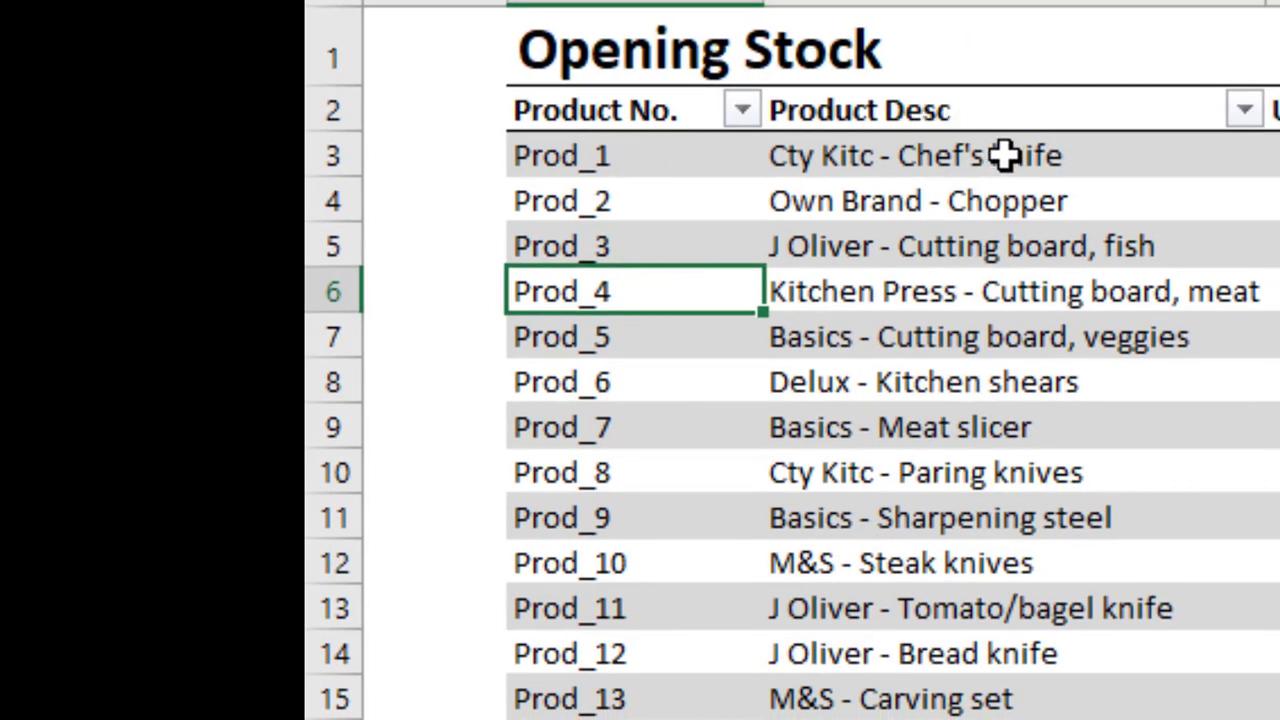
click(1010, 154)
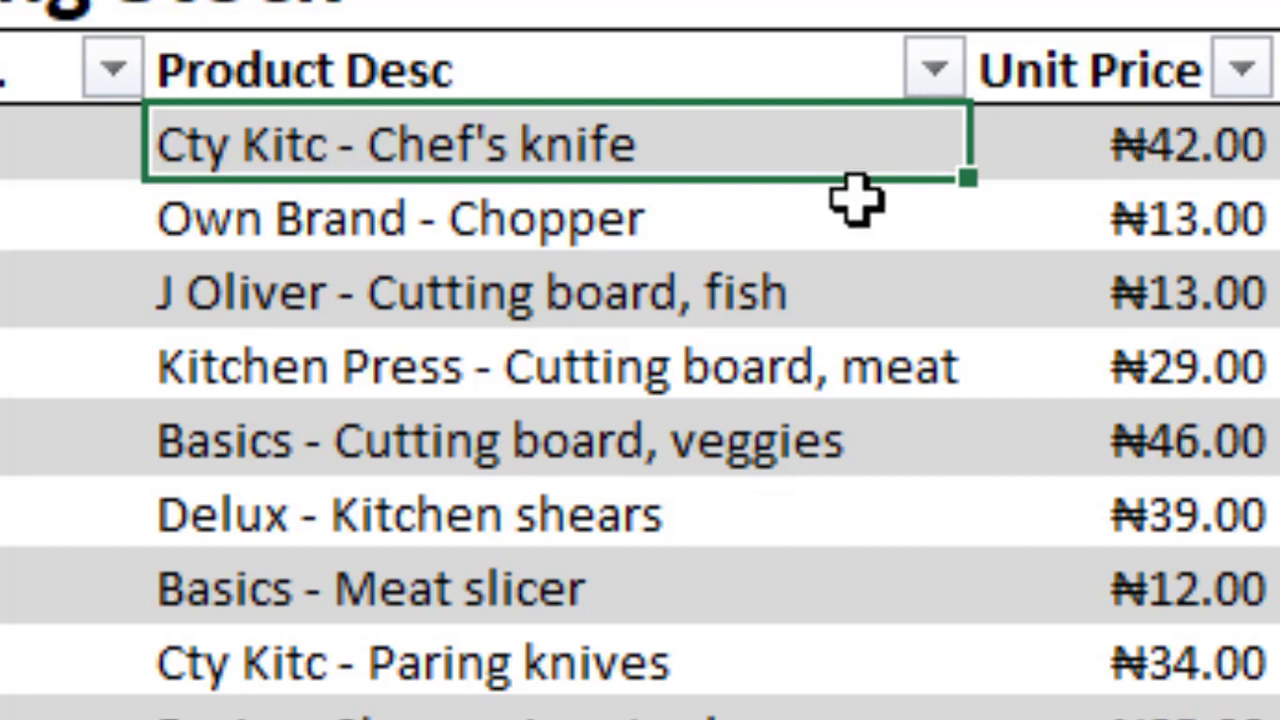
click(1148, 143)
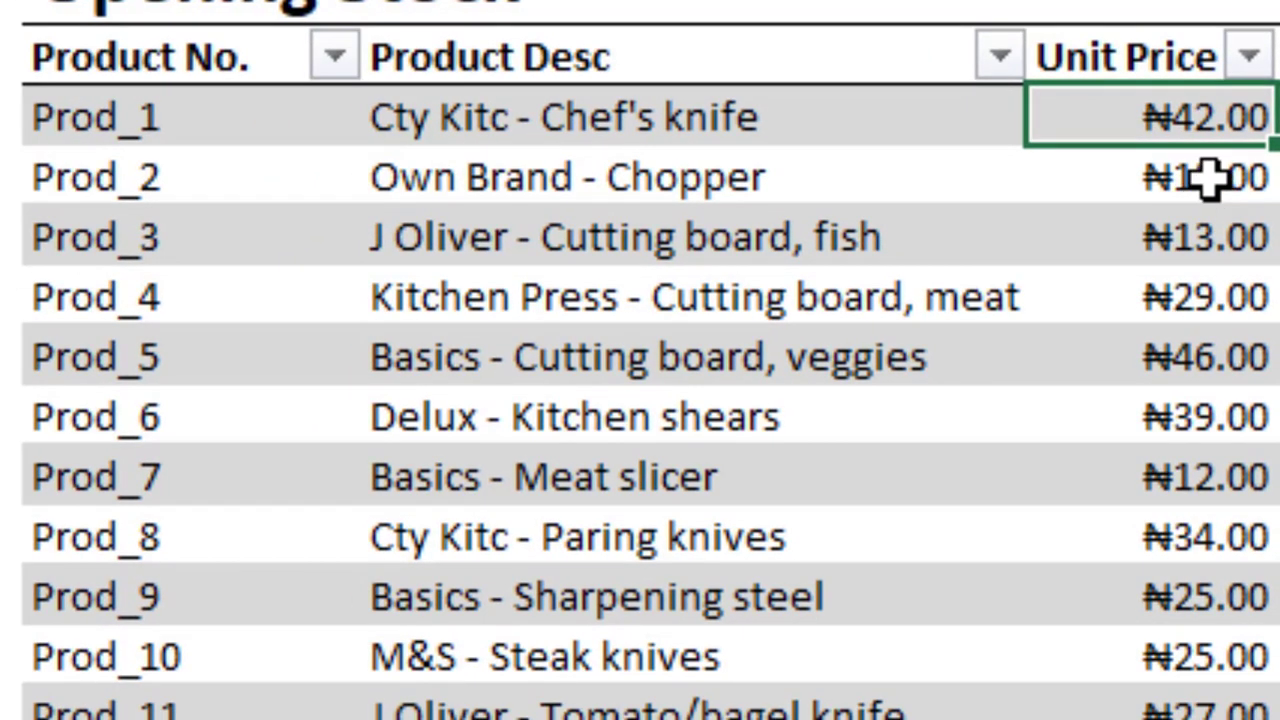
click(1192, 218)
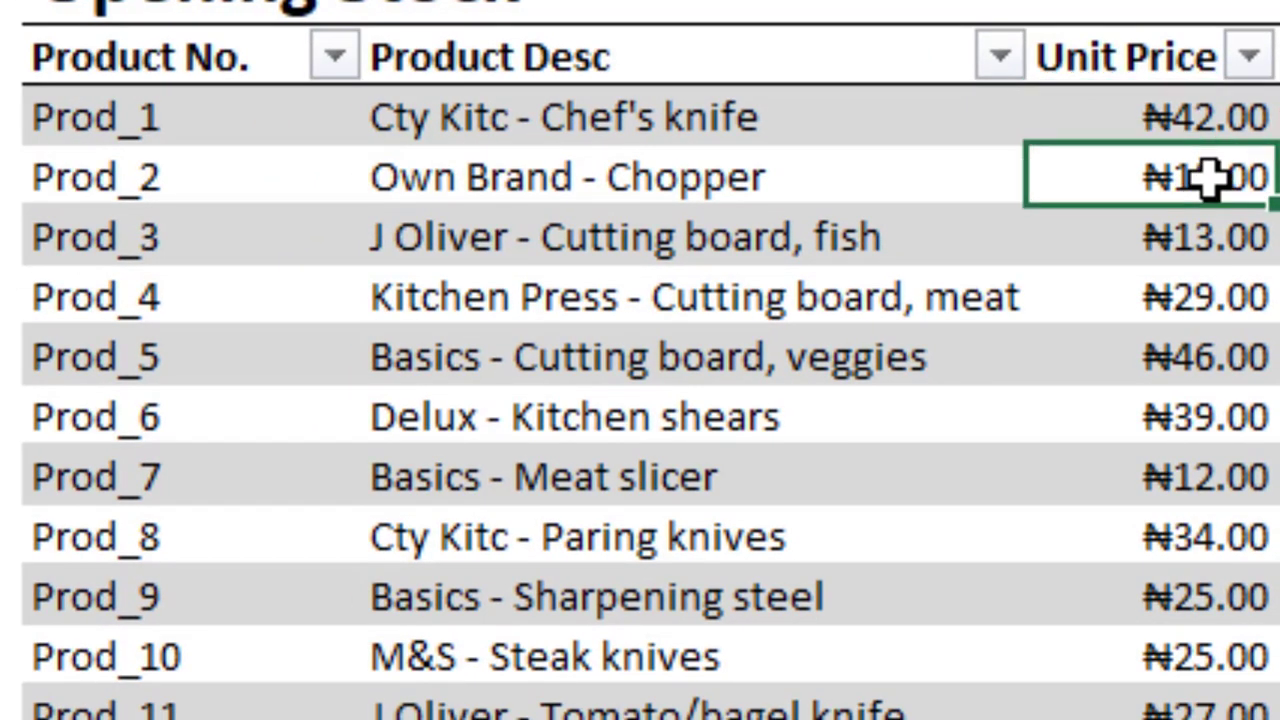
click(1222, 252)
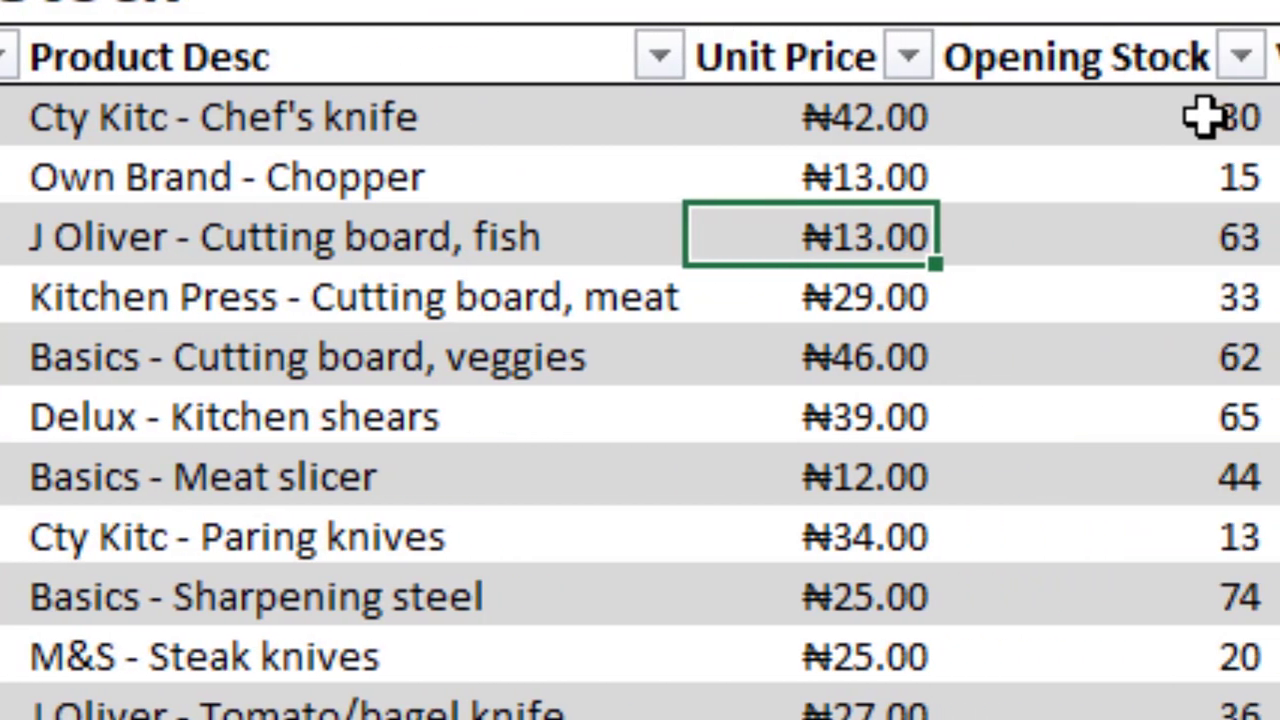
click(1205, 117)
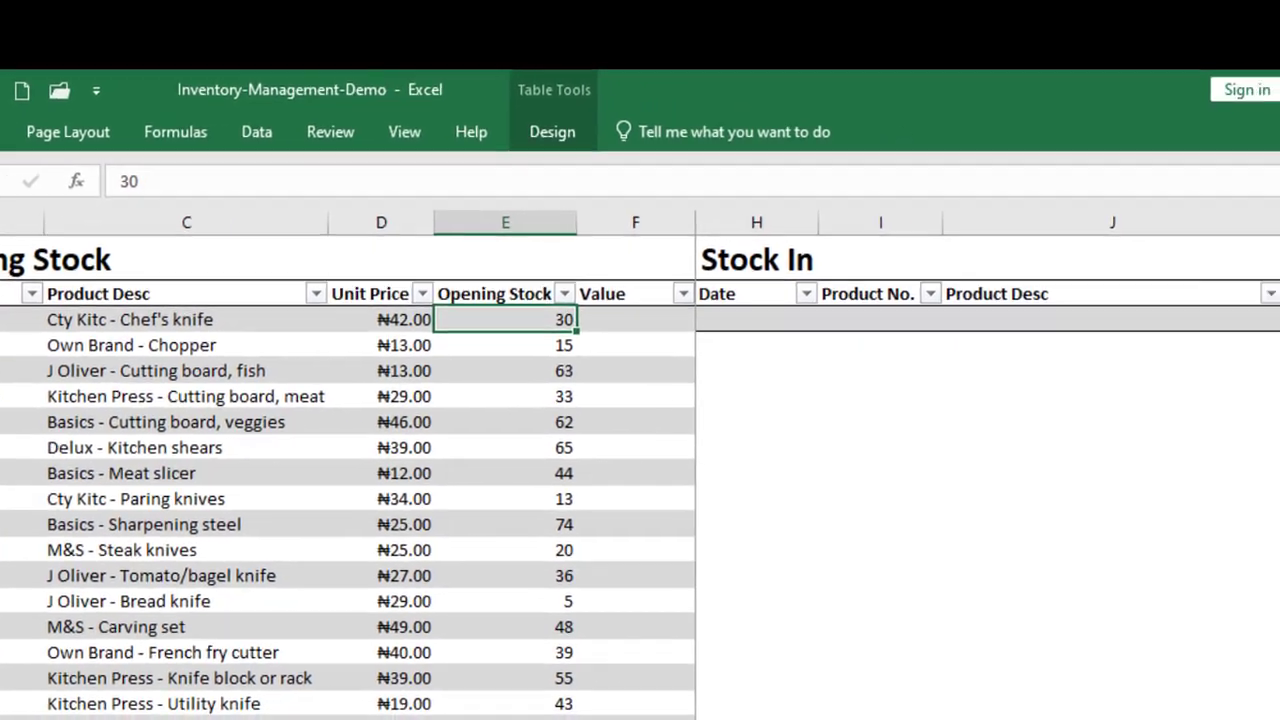
scroll(1064, 480, right, 3)
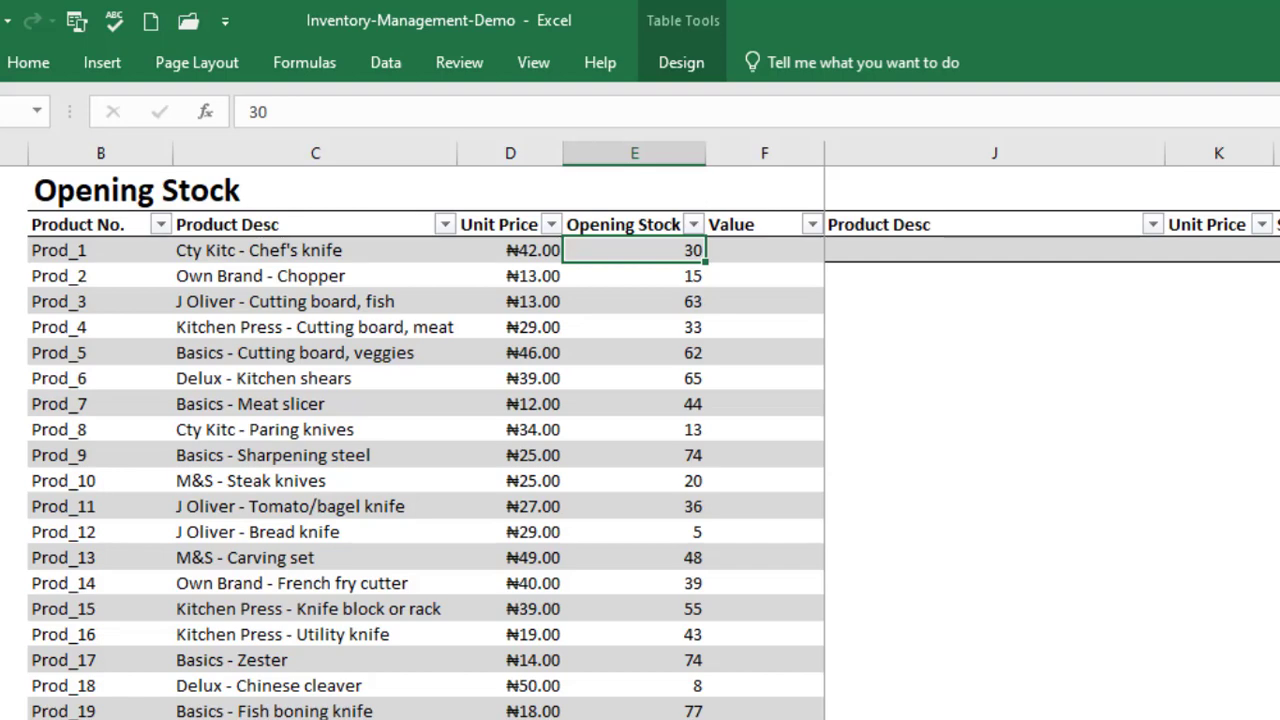
scroll(1050, 440, left, 3)
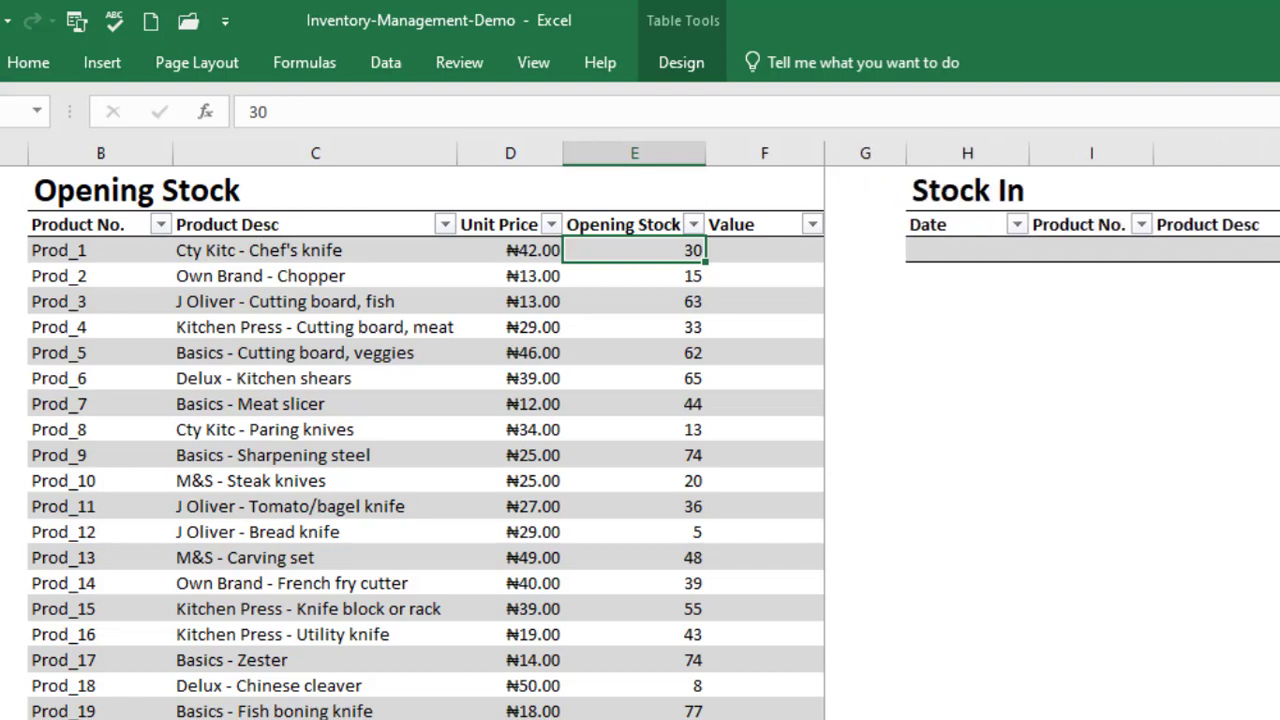
scroll(1050, 440, right, 1)
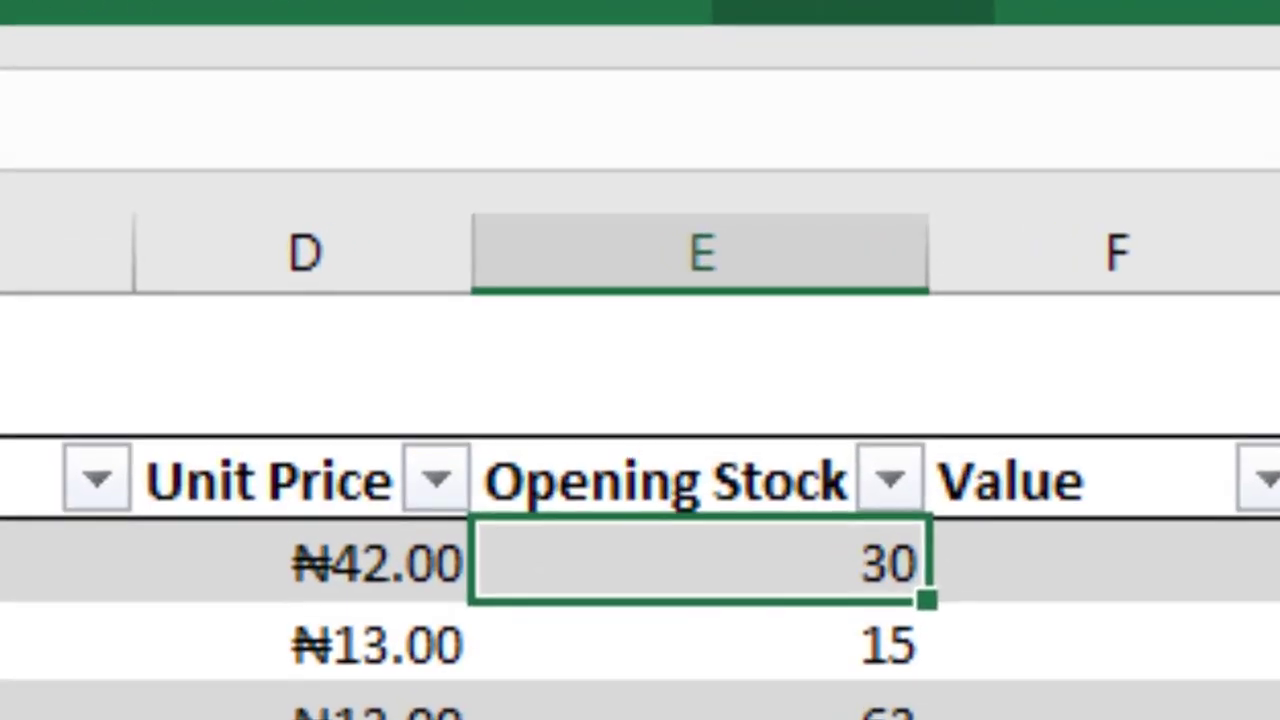
Step: Fill the Opening Stock table's Value column with the formula =[@[Unit Price]]*[@[Opening Stock]]
click(1070, 552)
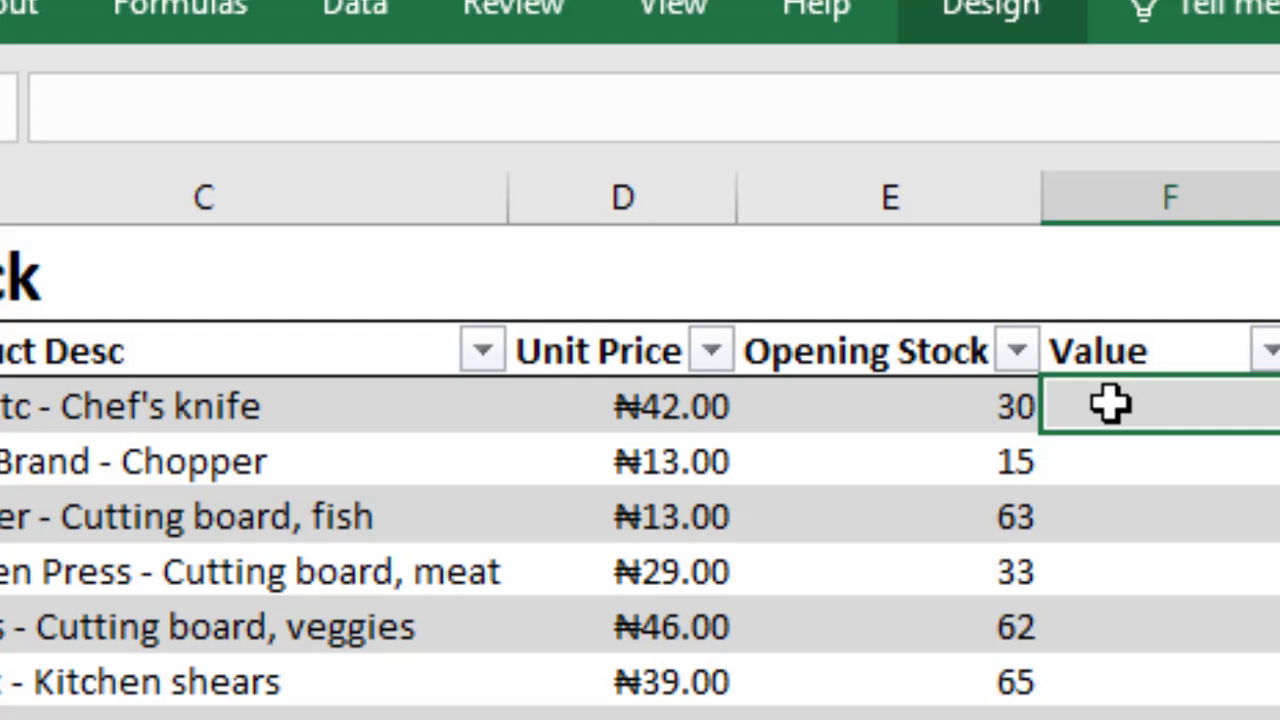
text(=)
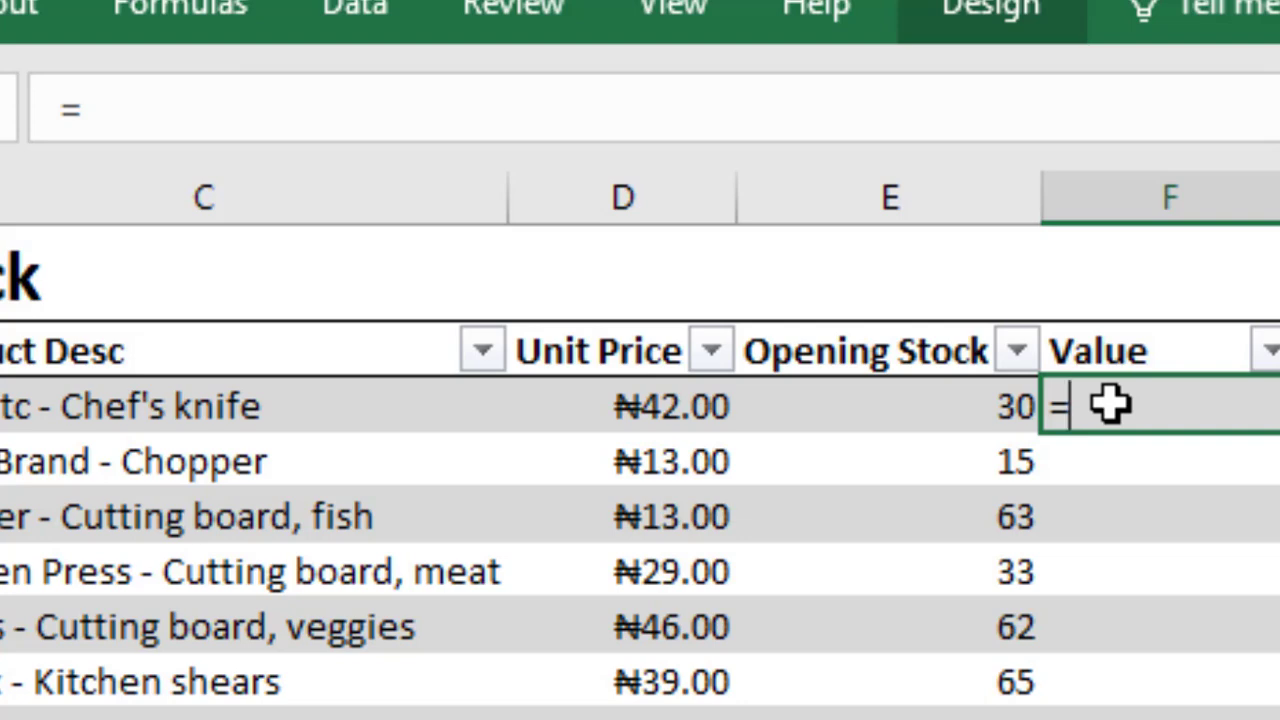
click(683, 407)
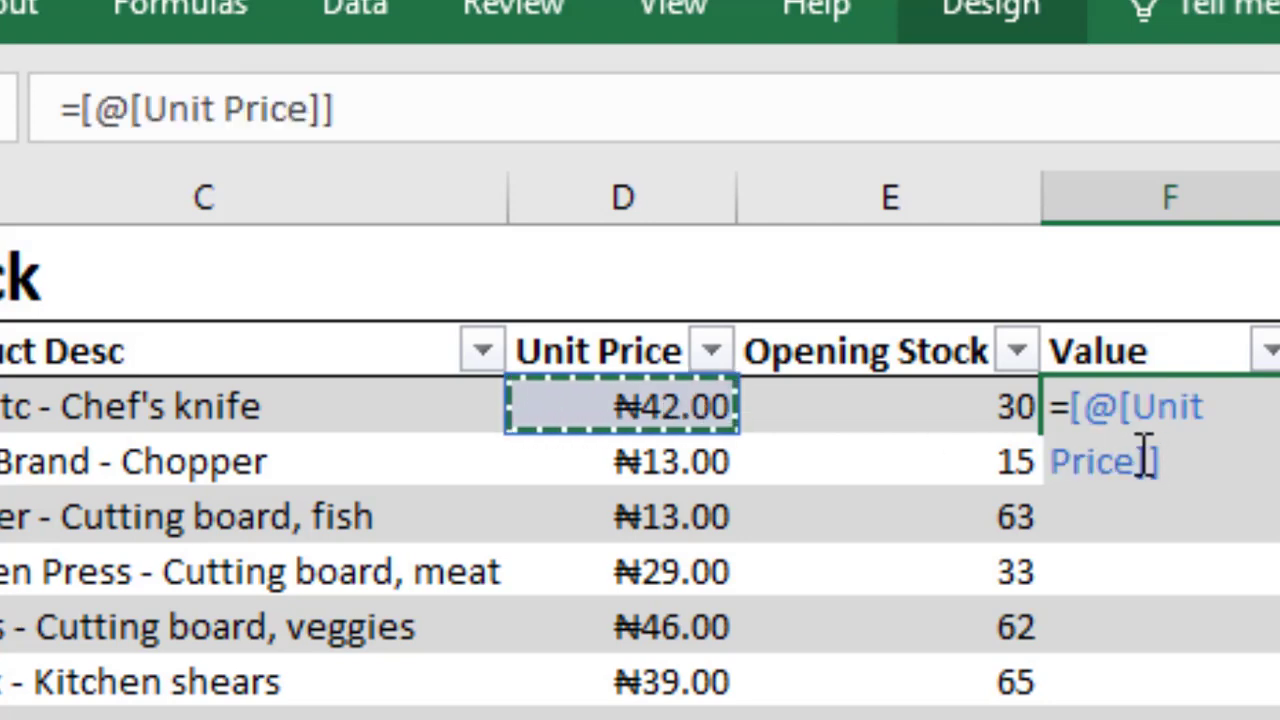
text(*)
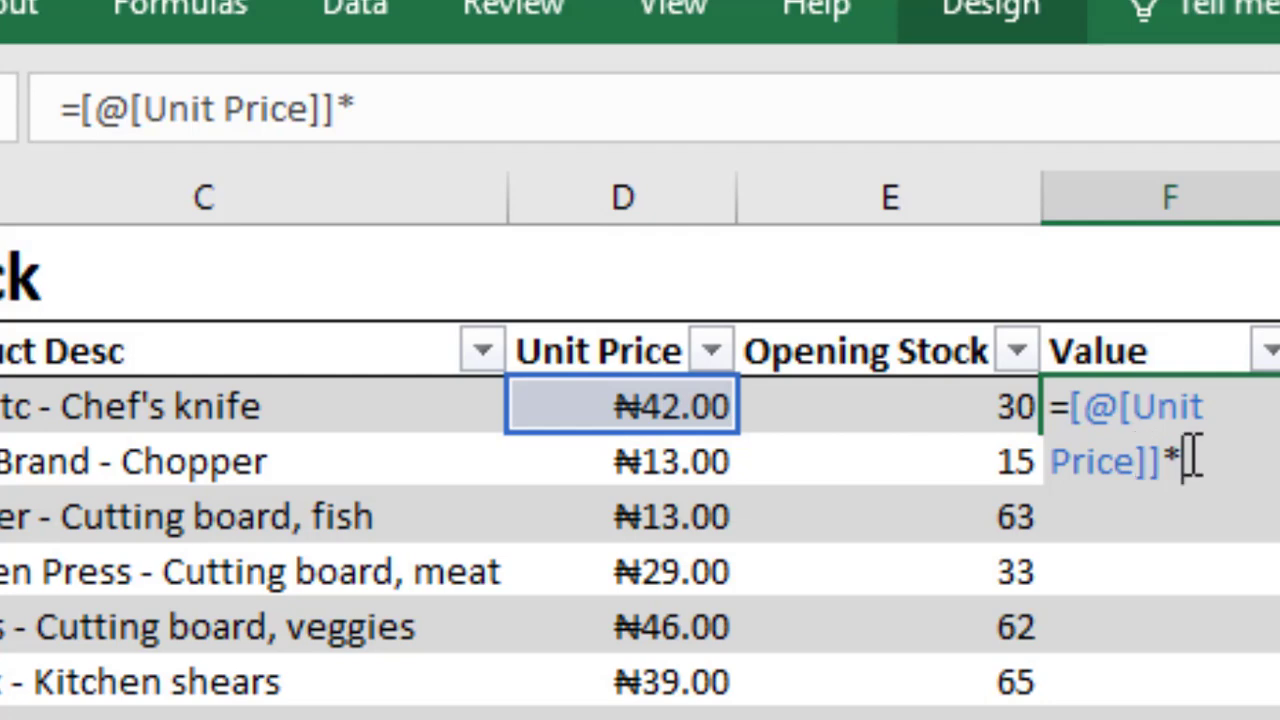
click(920, 400)
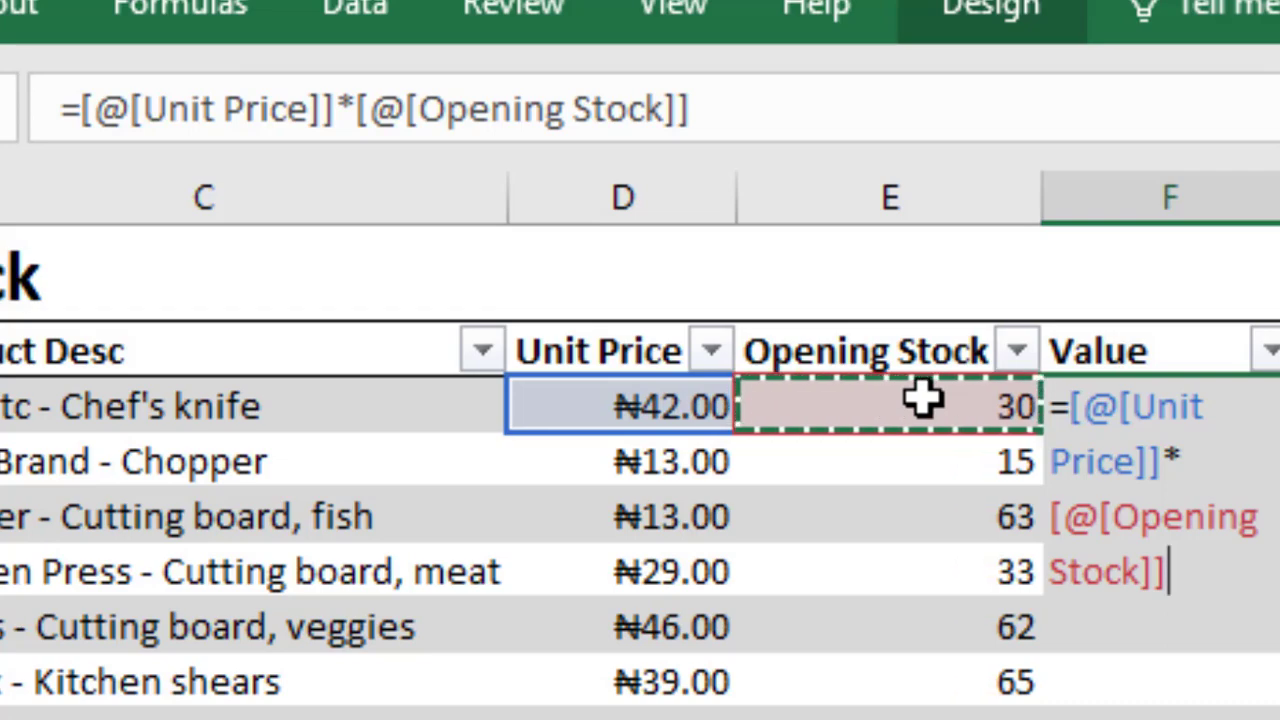
key(Return)
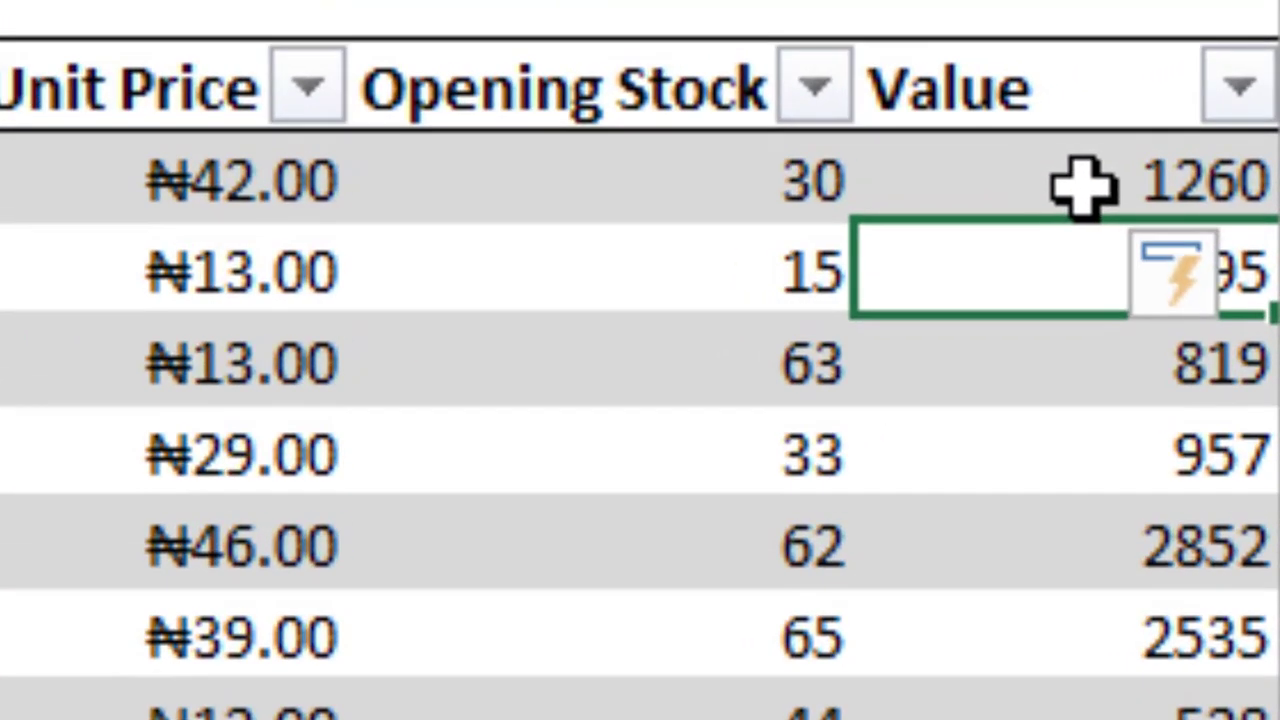
Step: Format the Value cells of the Opening Stock table, F3 to F24, as Currency
click(1067, 150)
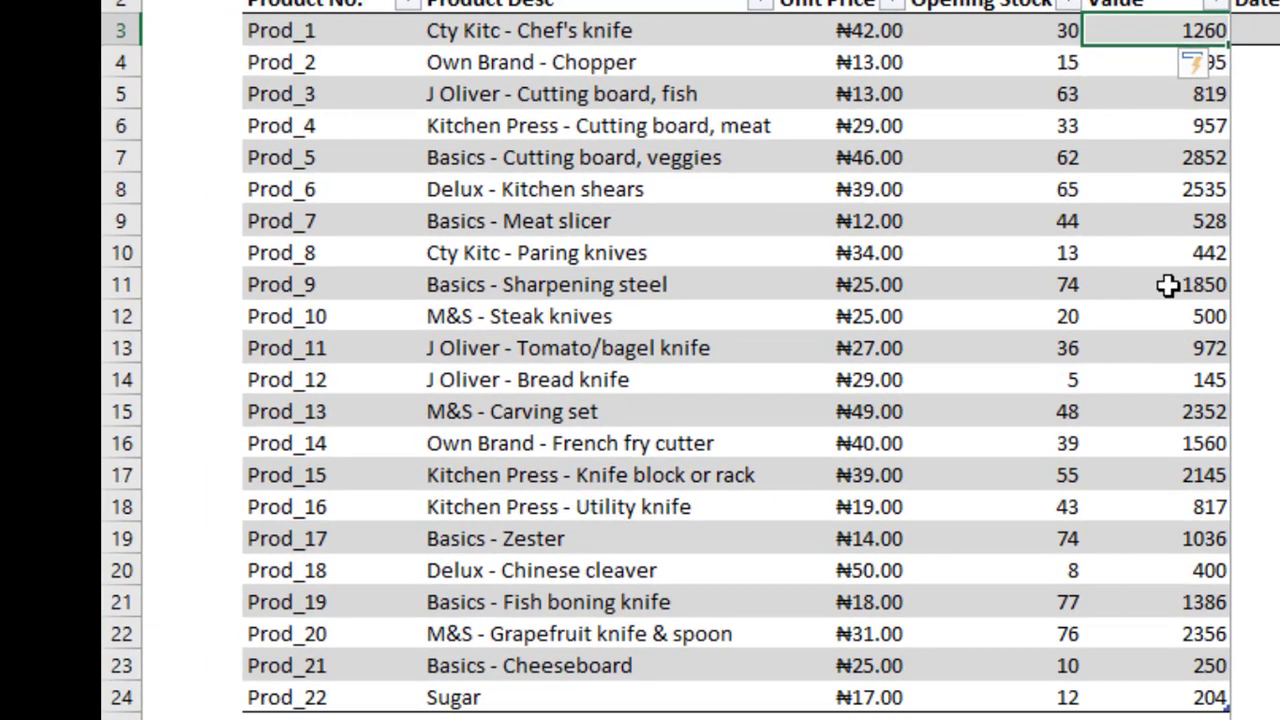
shift+click(1157, 285)
drag(1173, 508, 1177, 698)
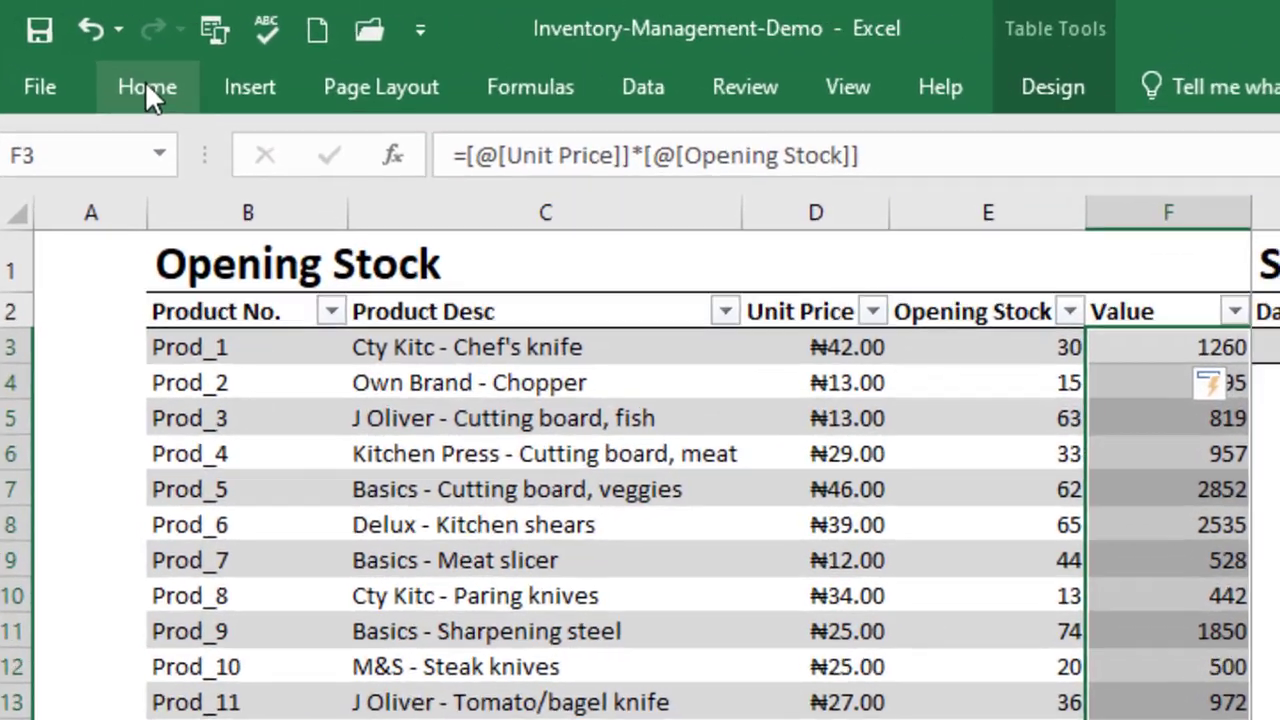
click(281, 80)
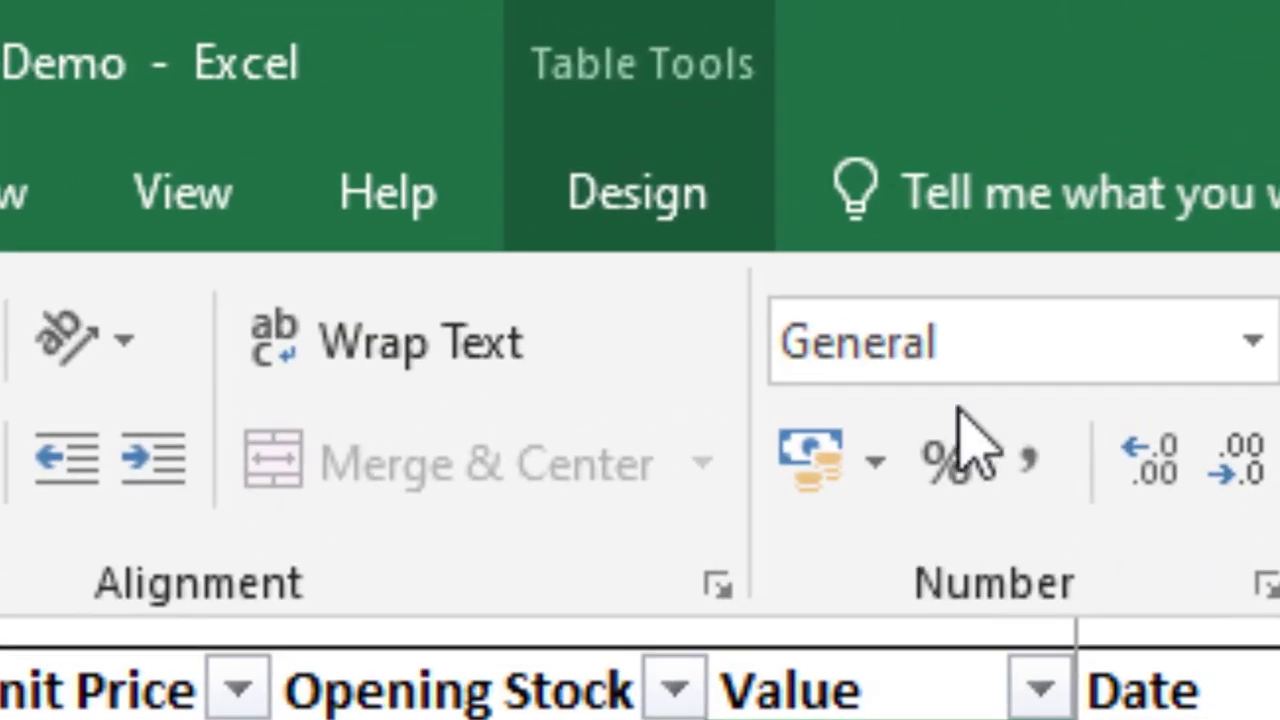
click(1252, 345)
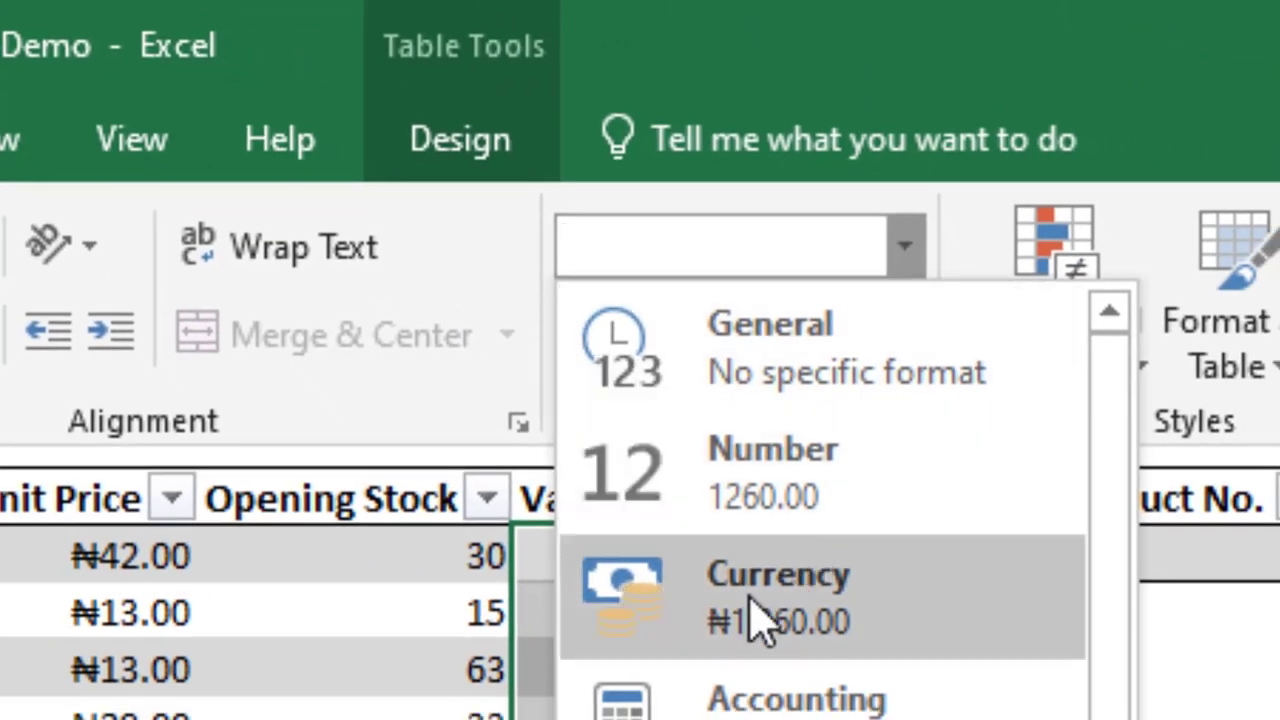
click(750, 626)
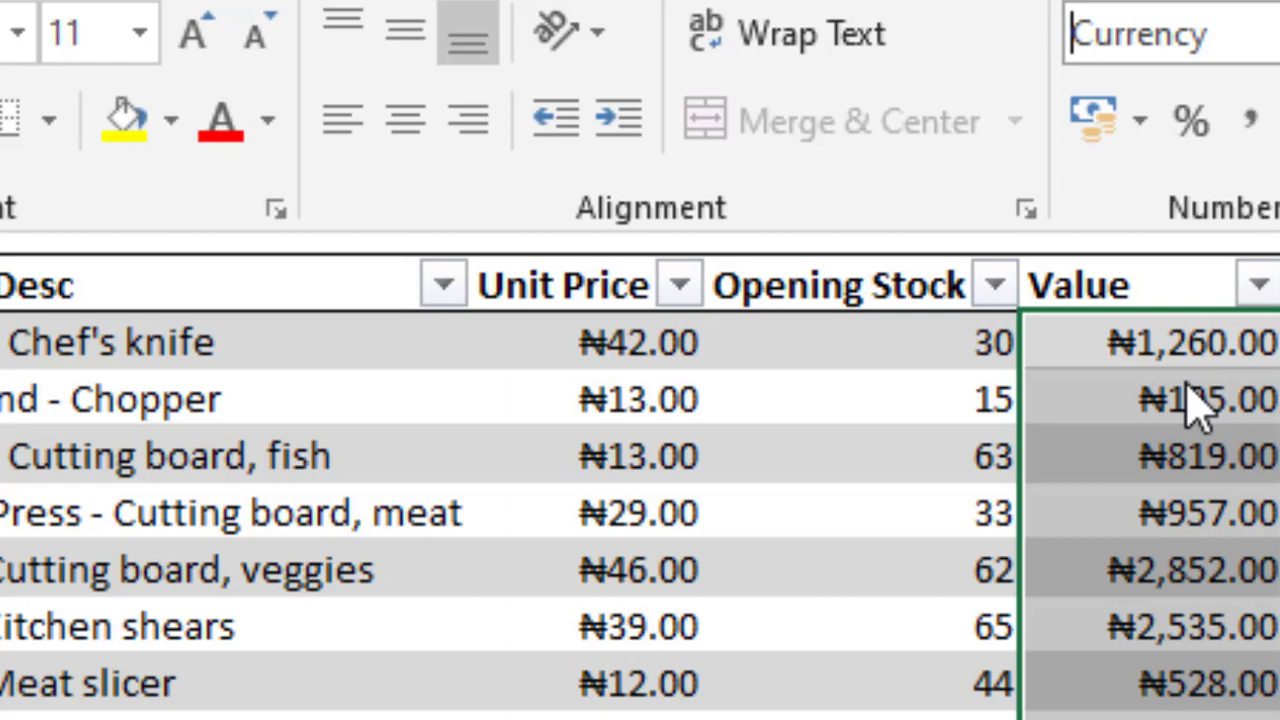
click(1146, 345)
click(1143, 342)
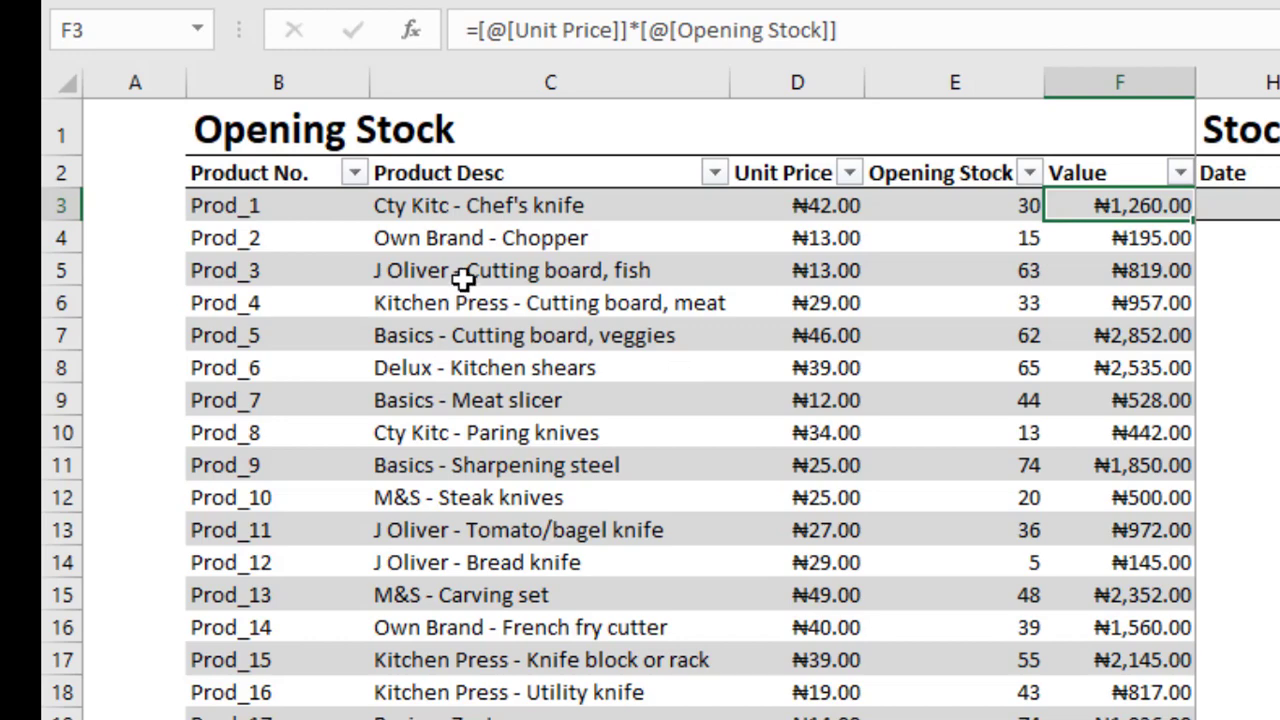
Step: Copy the product numbers, descriptions, unit prices and opening stock quantities in B3:E24 of the Opening Stock table
click(246, 207)
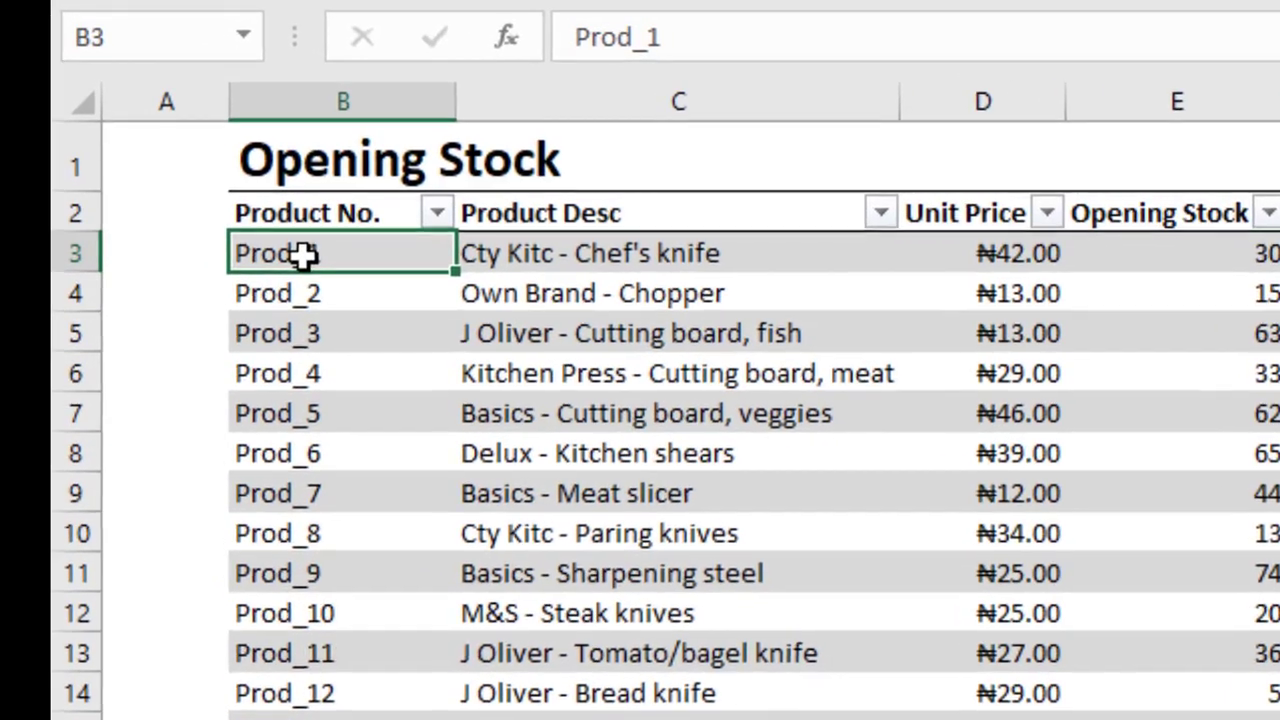
drag(246, 206, 485, 272)
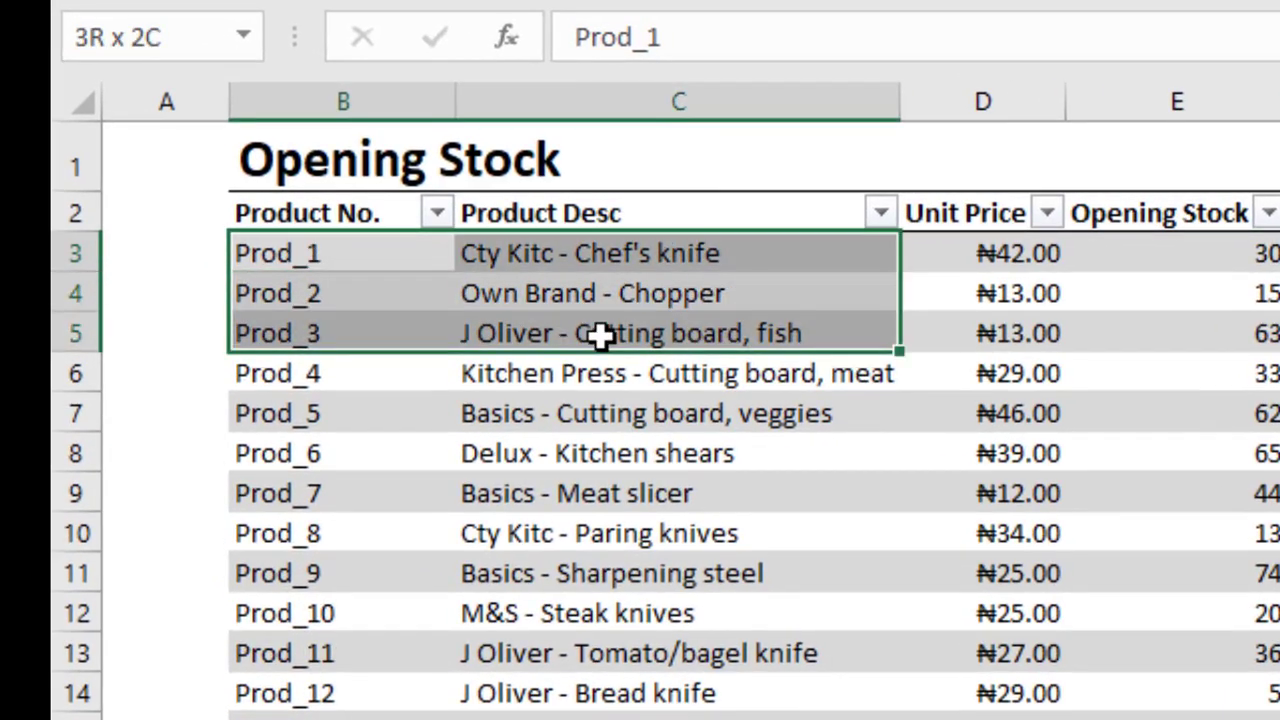
drag(600, 337, 1068, 458)
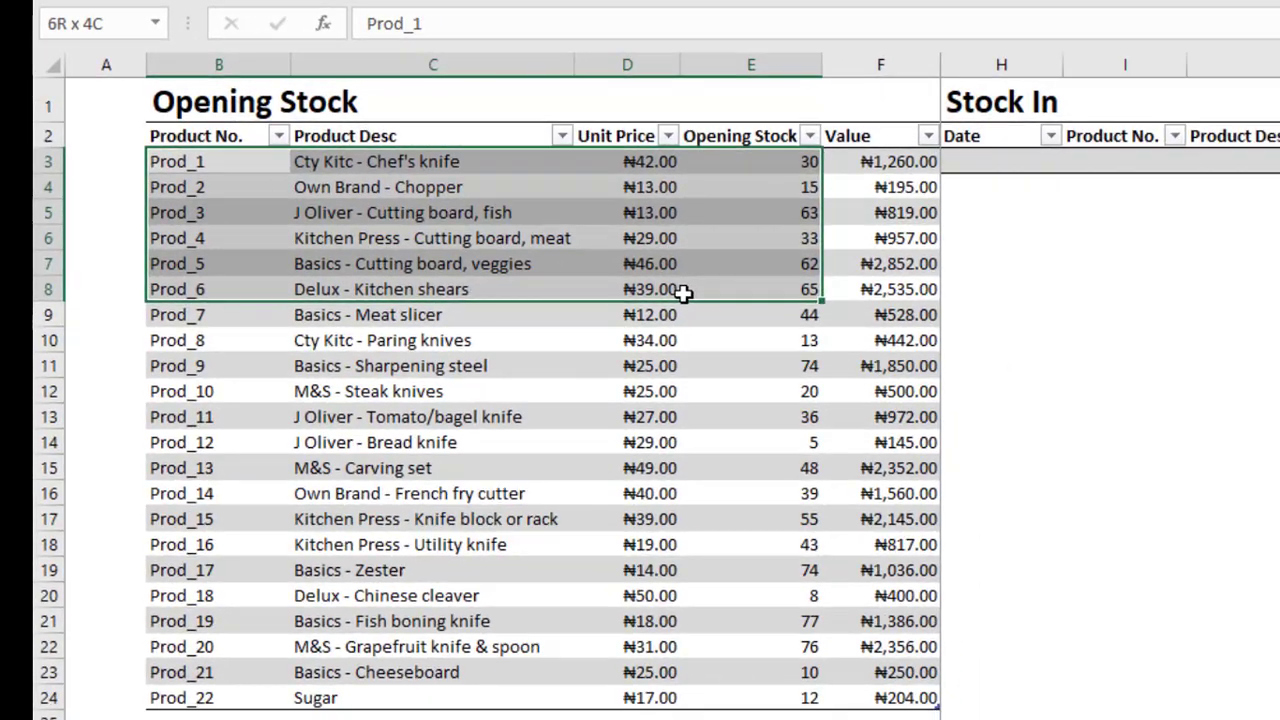
drag(683, 291, 729, 696)
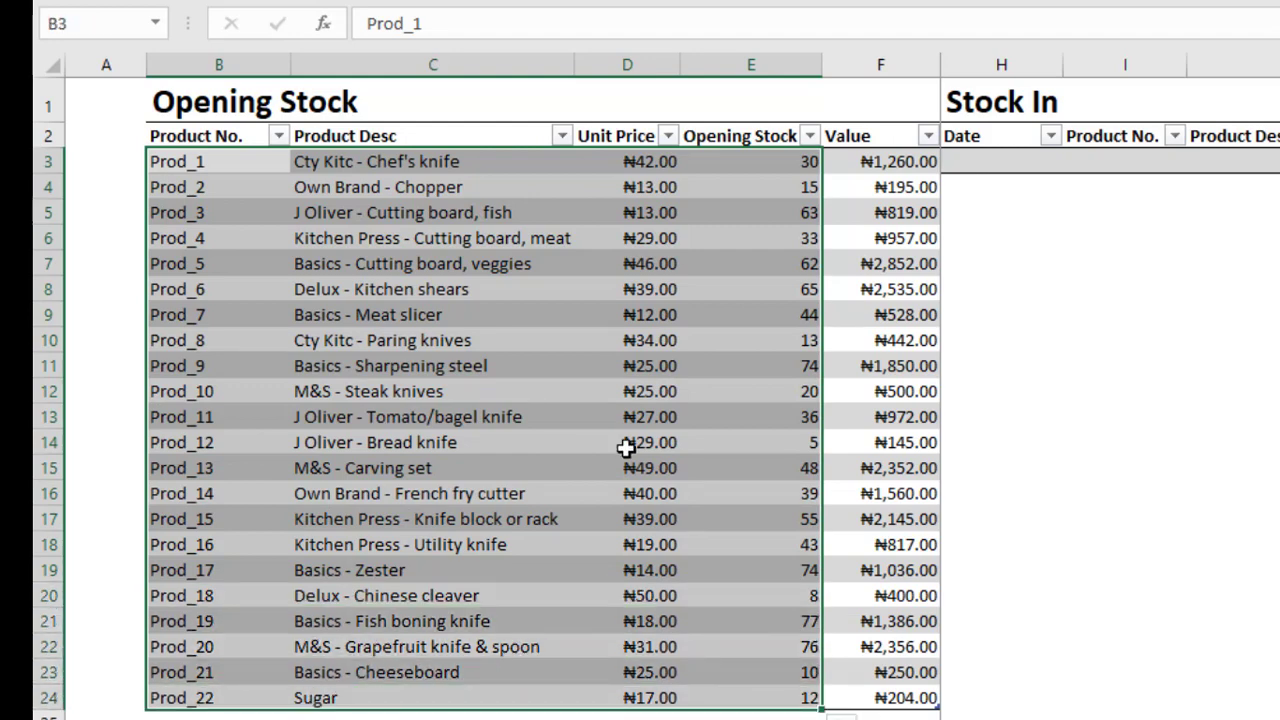
key(ctrl+c)
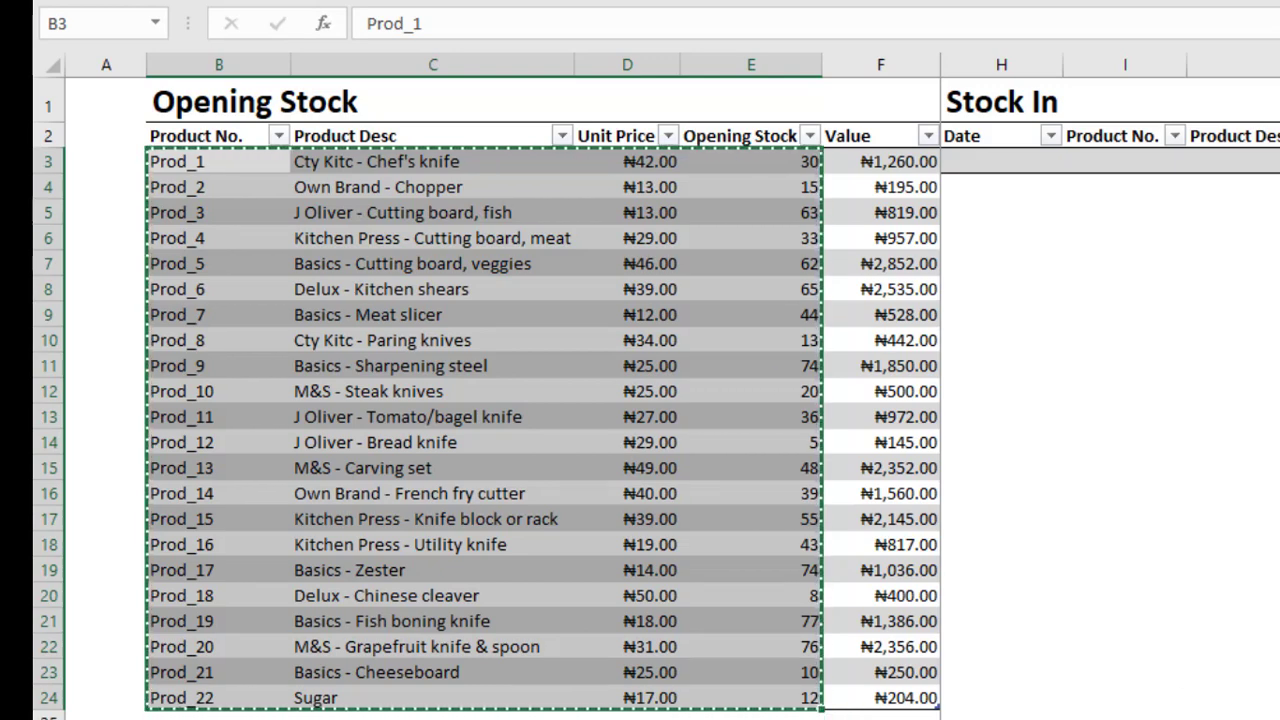
Step: Paste the copied product data as links into the Closing Stock table, starting at its first Product No. cell
scroll(1110, 400, right, 1)
scroll(1110, 400, right, 4)
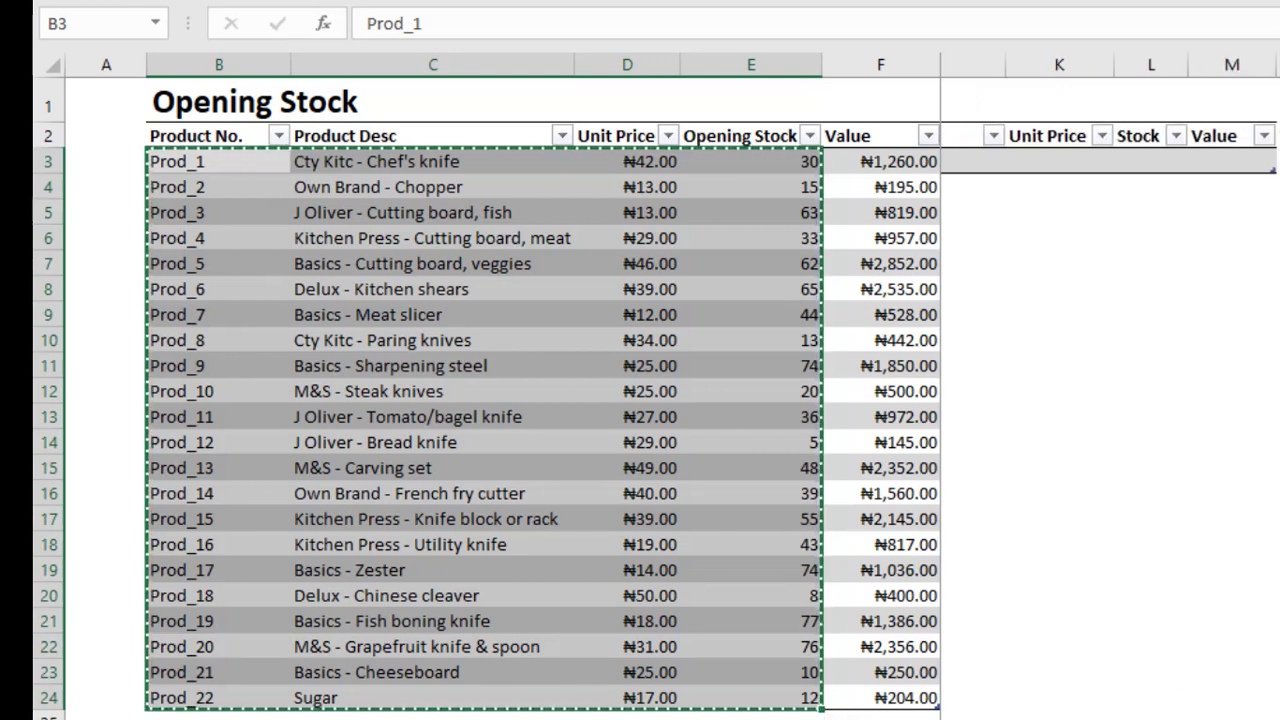
scroll(1110, 400, right, 5)
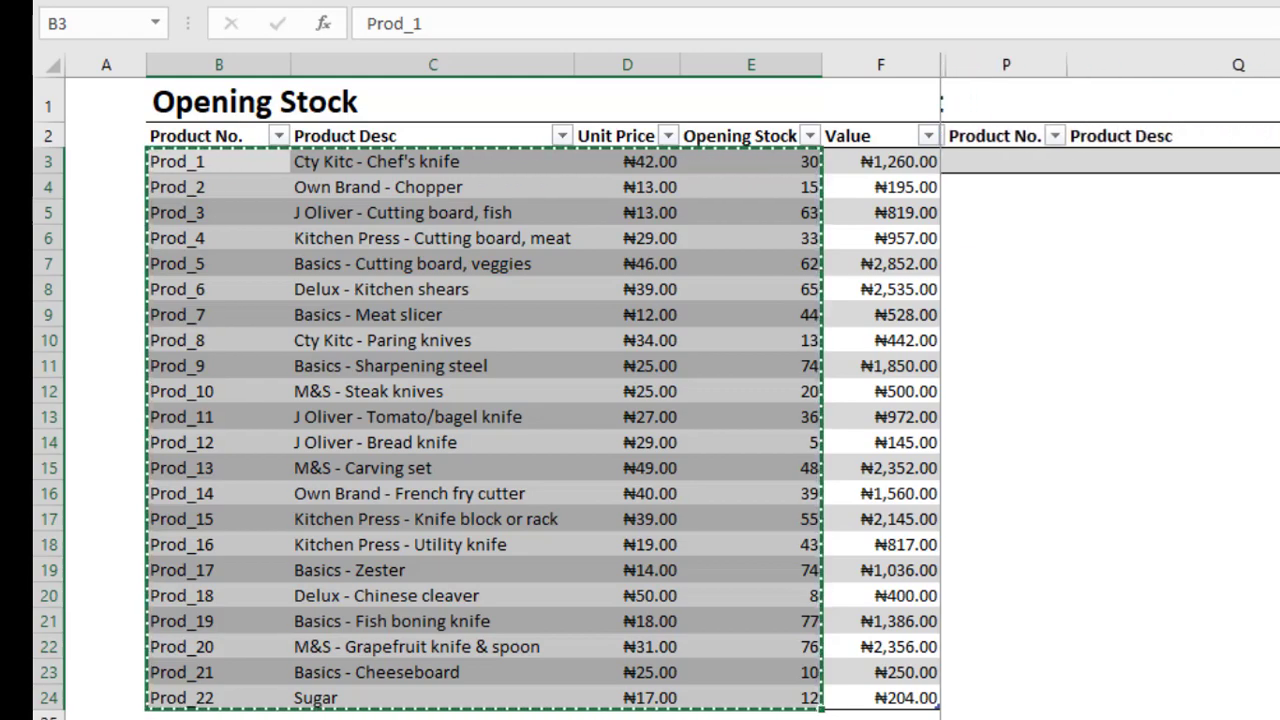
scroll(1110, 400, right, 4)
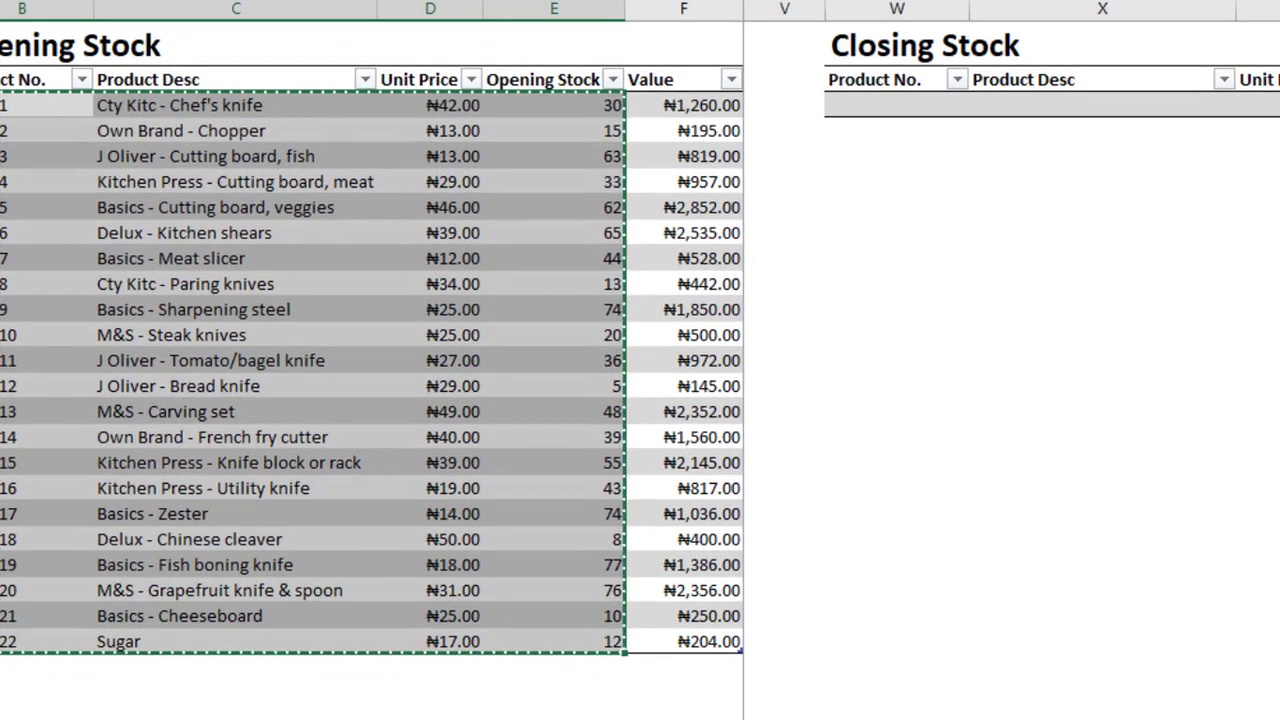
click(875, 105)
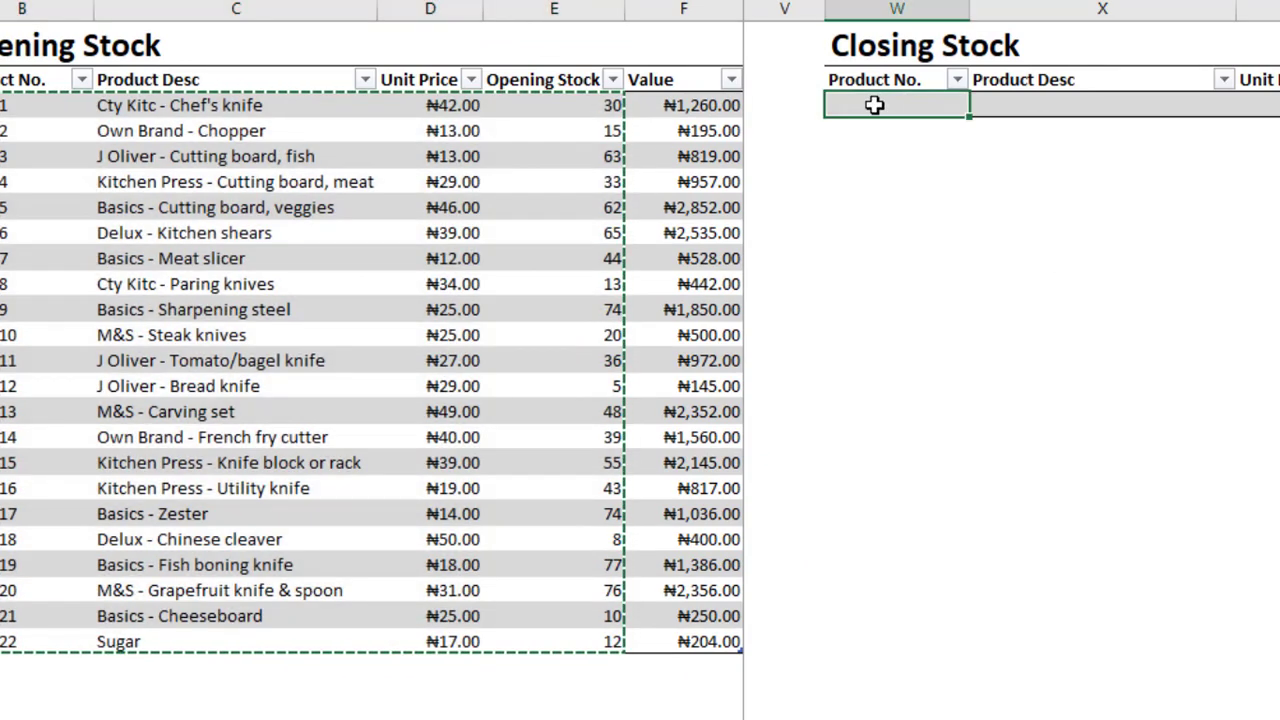
right_click(875, 105)
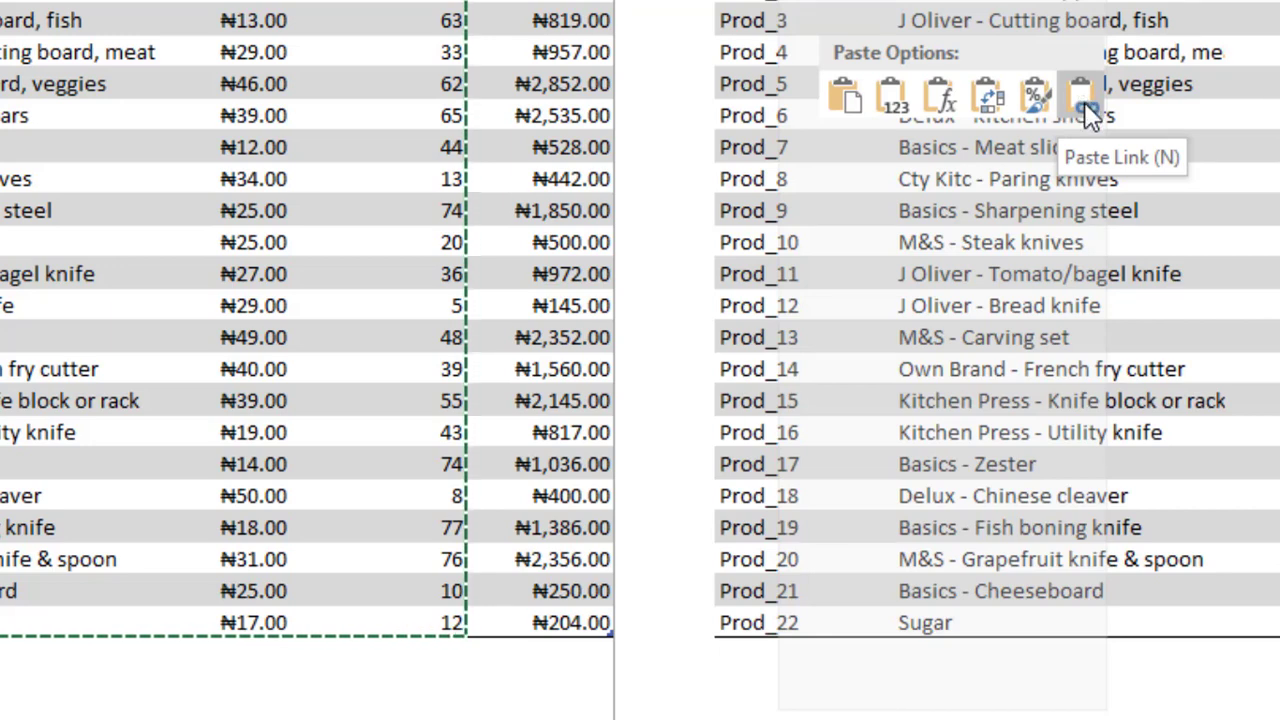
click(1084, 102)
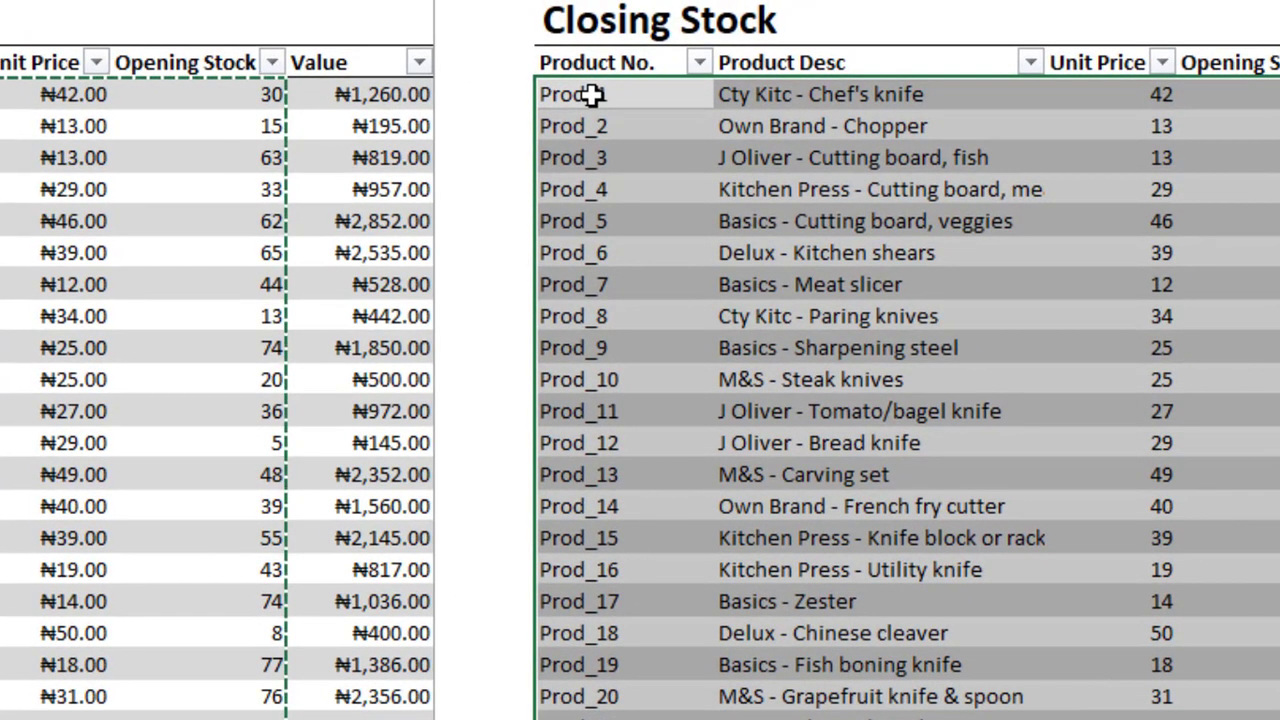
click(593, 94)
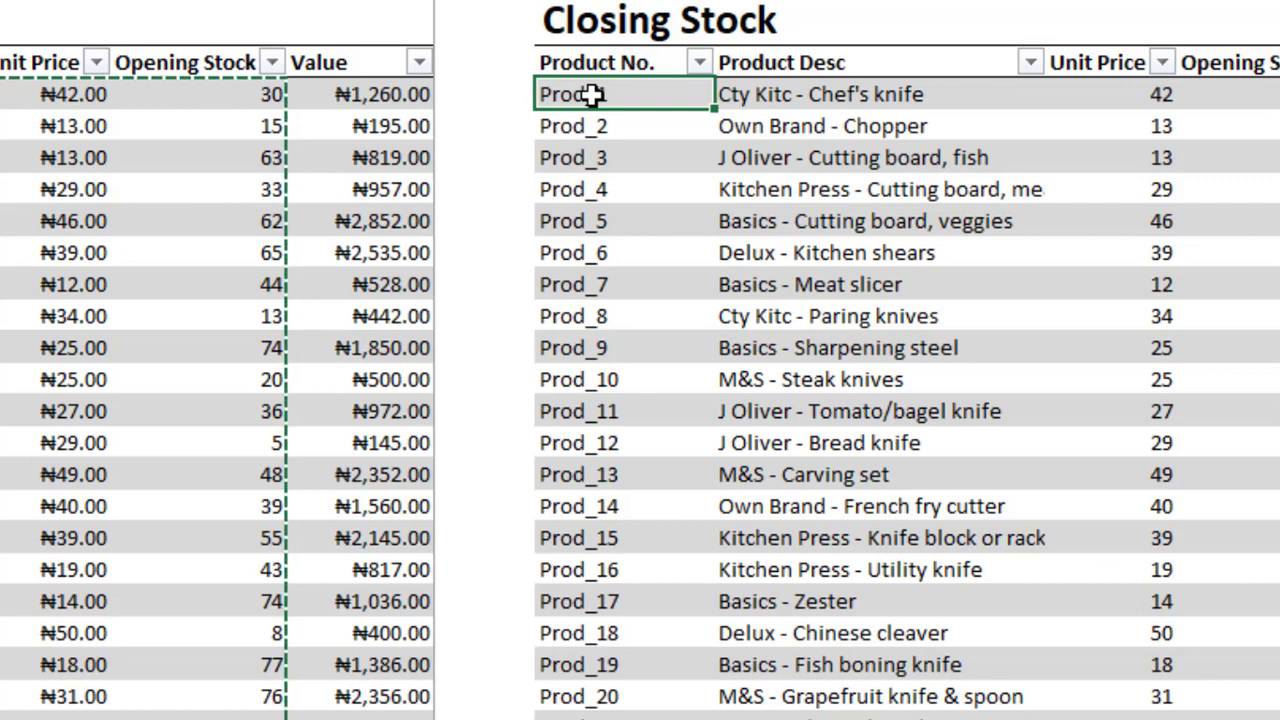
Step: Undo the paste in the Closing Stock table and paste the copied product data as links again from its first Product No. cell
key(ctrl+z)
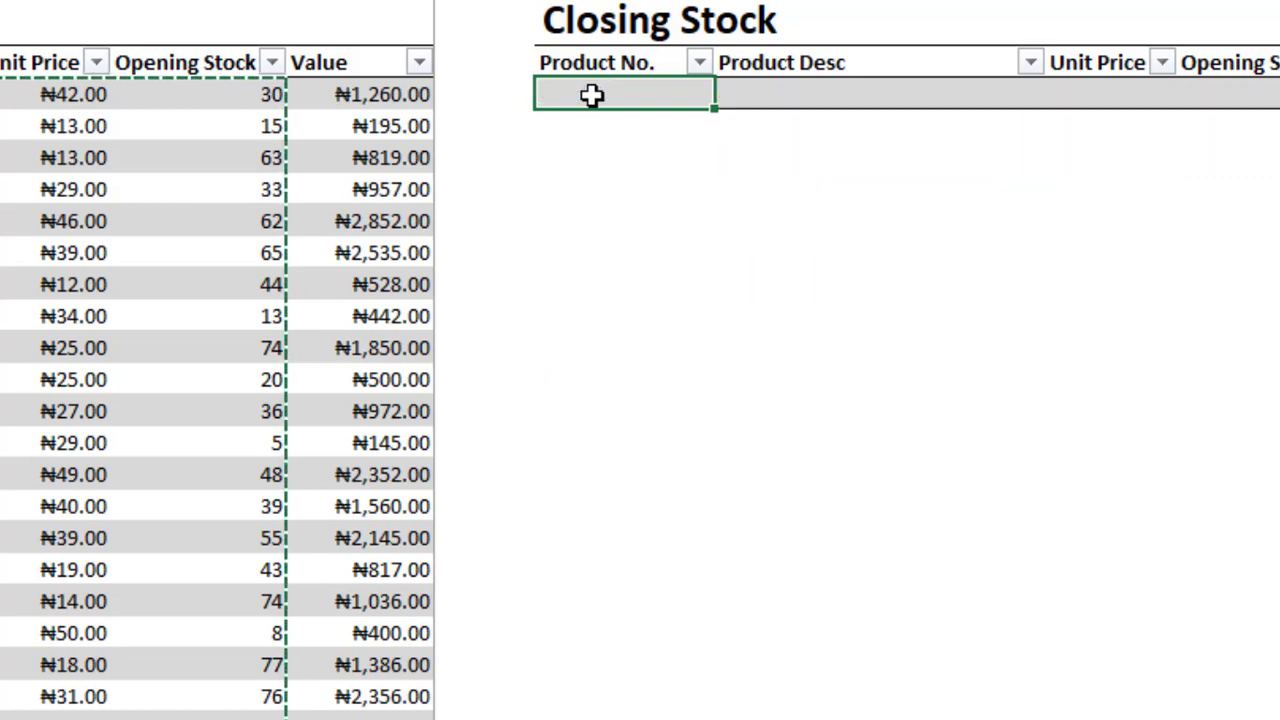
right_click(590, 95)
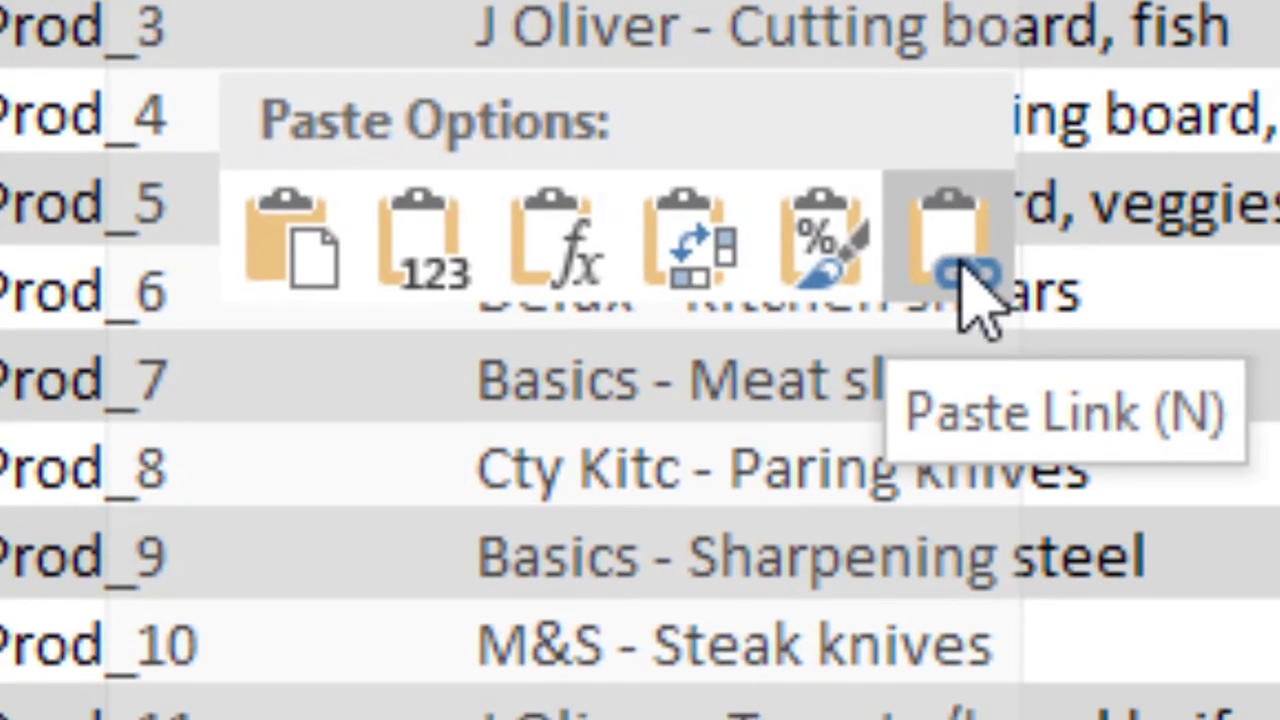
click(962, 270)
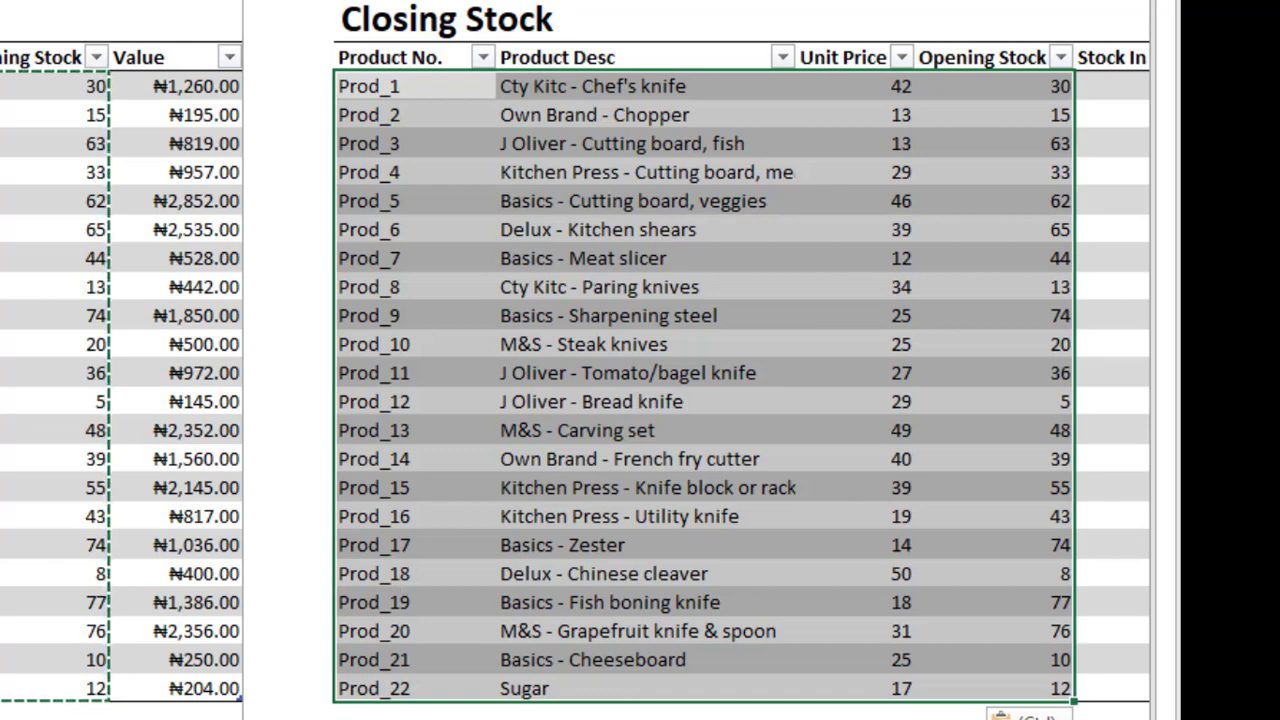
click(338, 715)
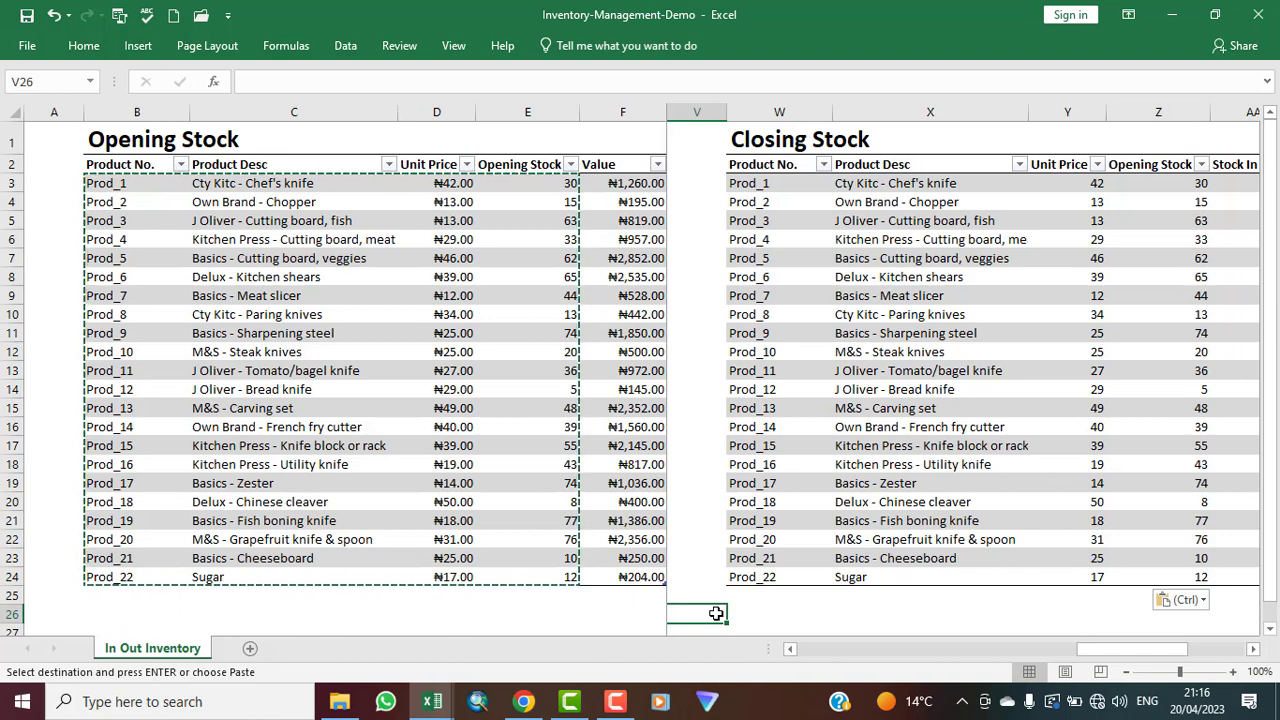
Step: Enter the date 20/04/2023 in the first Date cell of the Stock In table
key(Left)
key(Left)
key(Left)
key(Left)
key(Left)
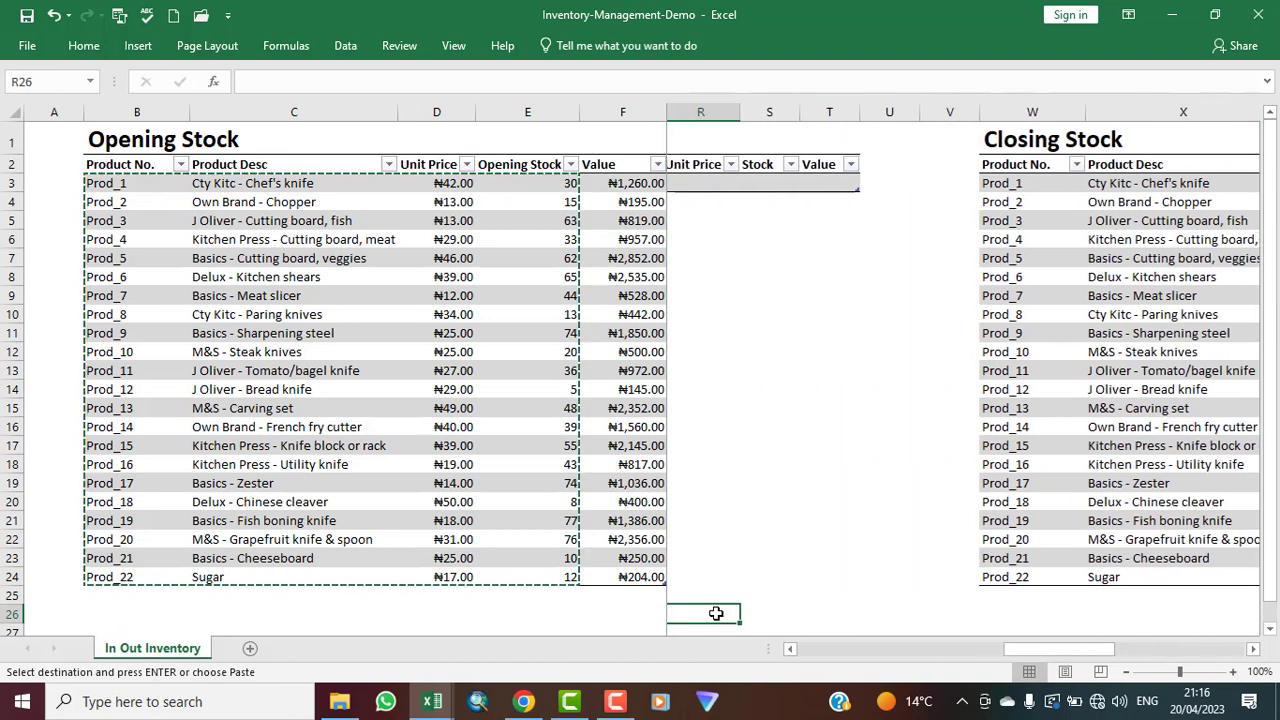
key(Left)
key(Left)
key(Left)
key(Left)
key(Left)
key(Left)
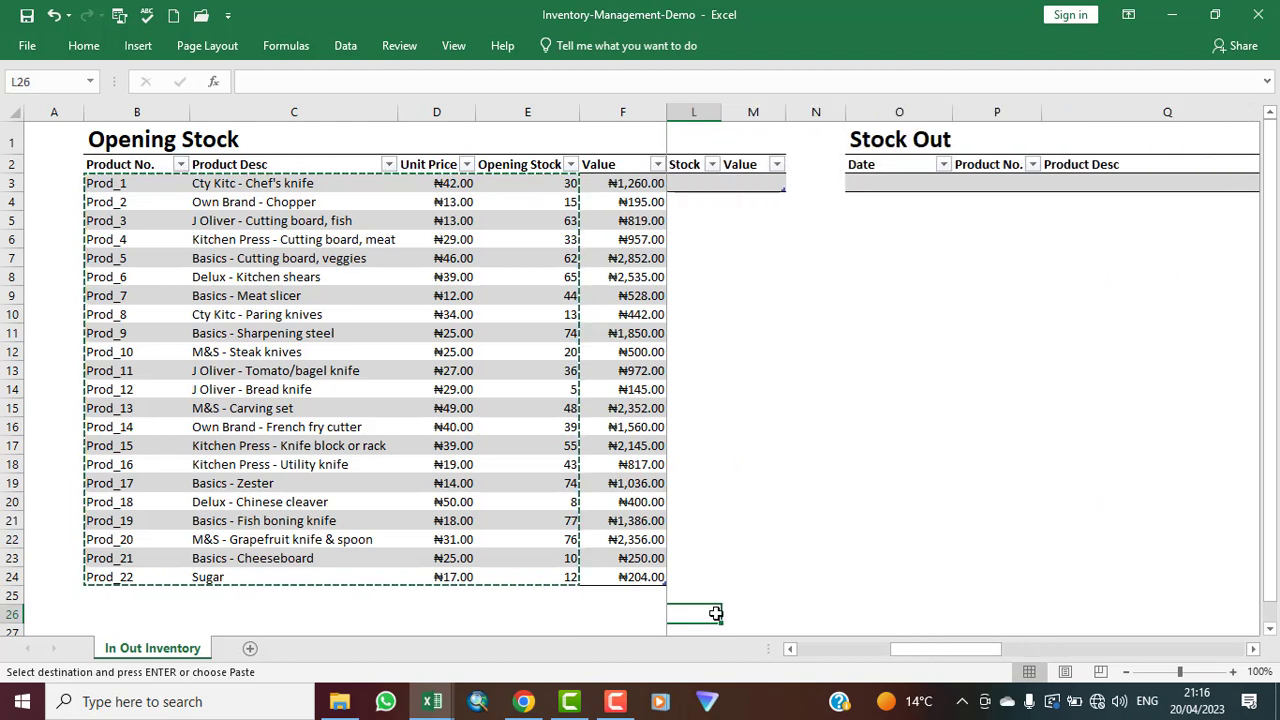
key(Left)
key(Left)
key(Left)
key(Left)
key(Left)
key(Left)
key(Left)
key(Left)
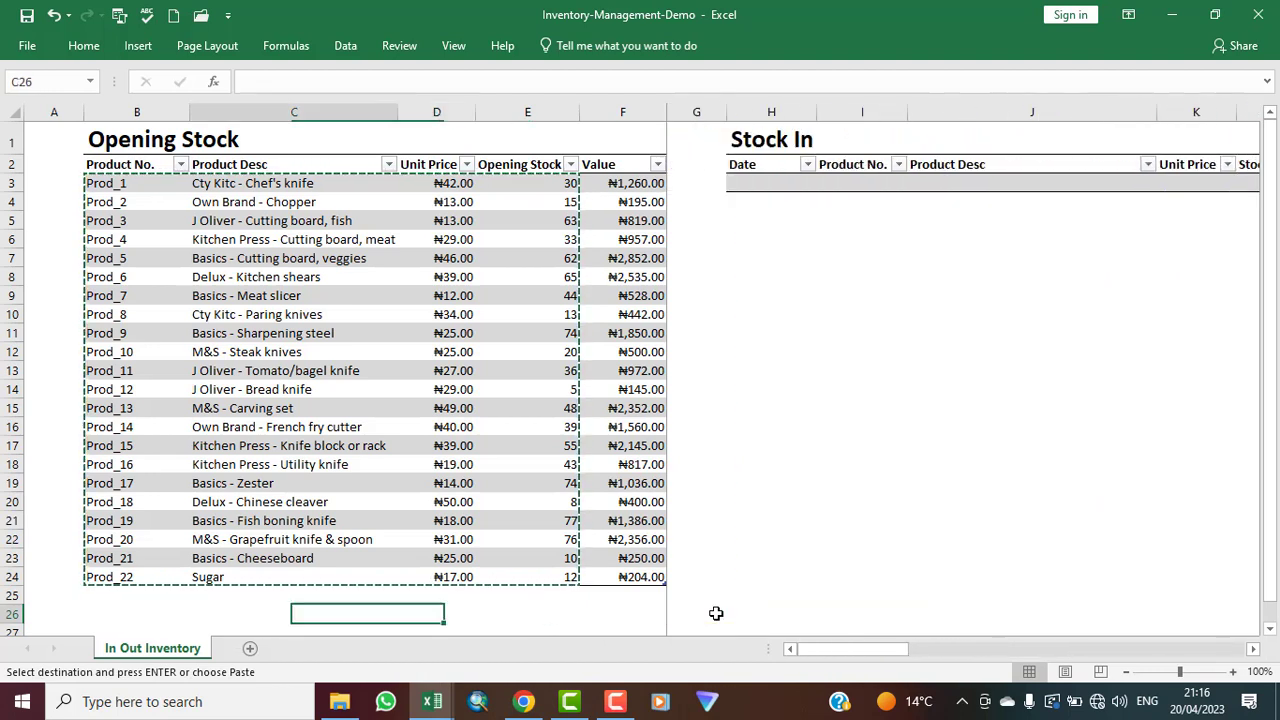
key(Right)
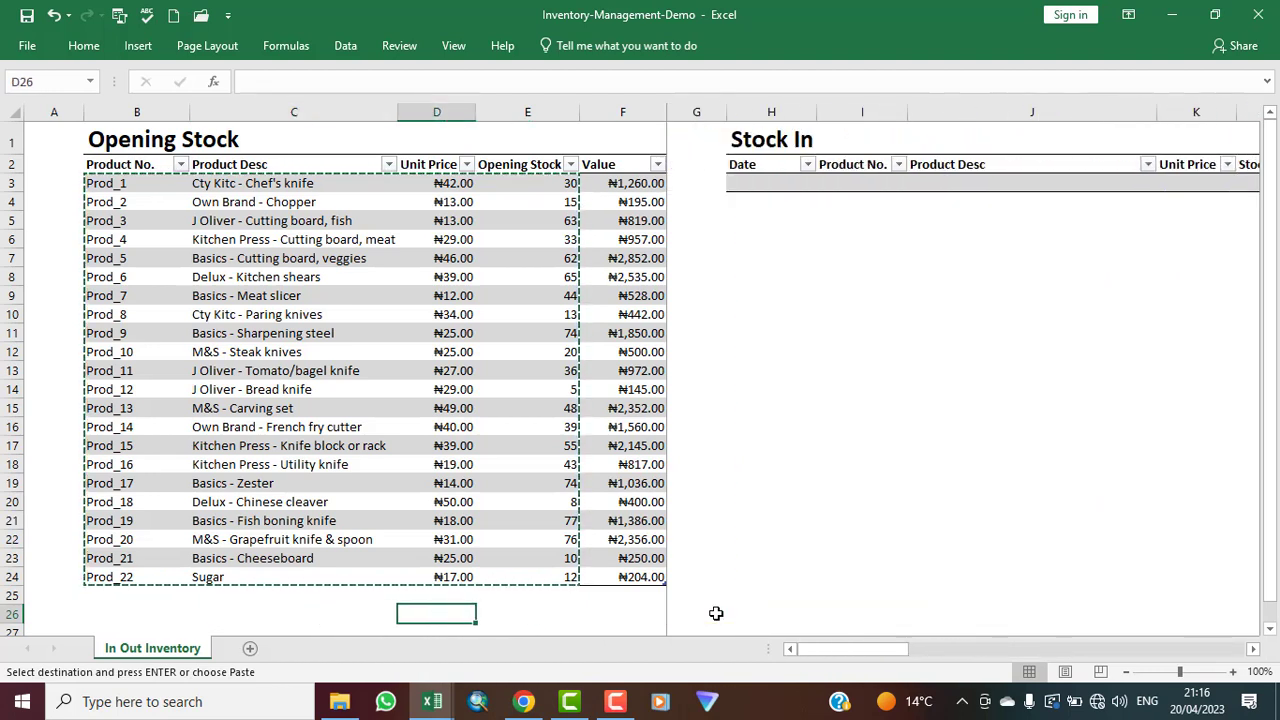
key(Right)
key(Right)
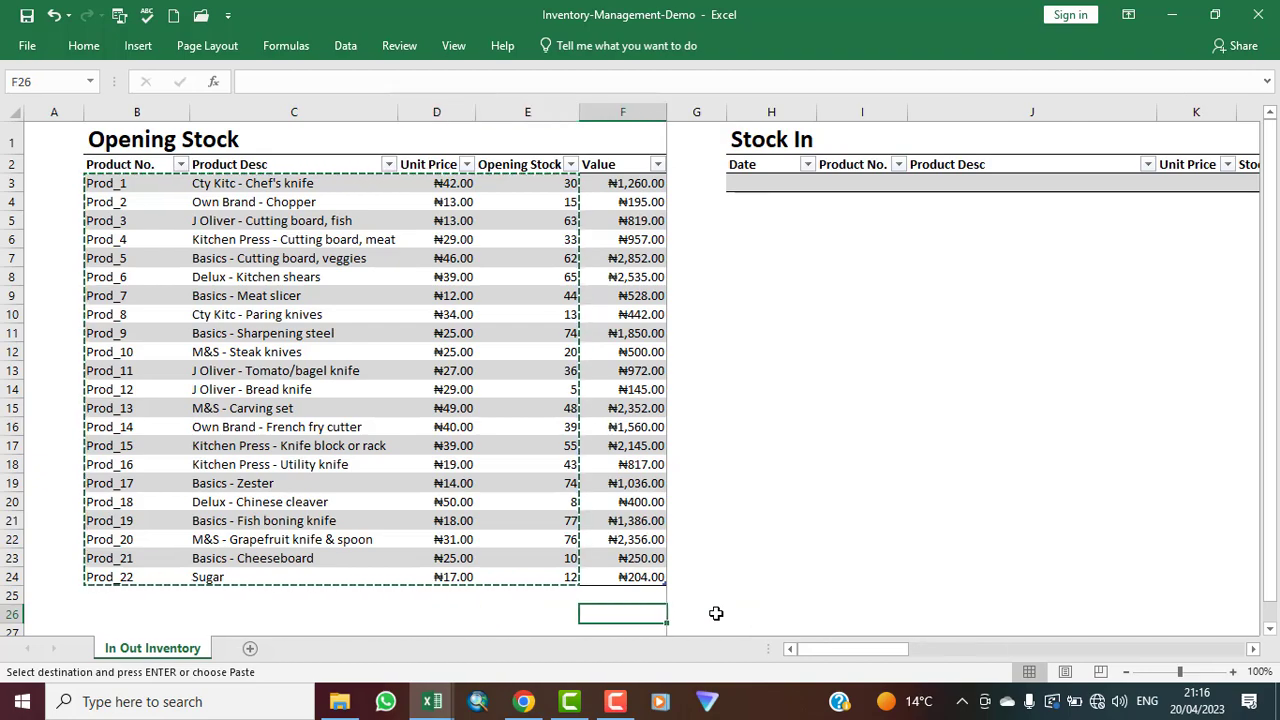
key(Right)
key(Right)
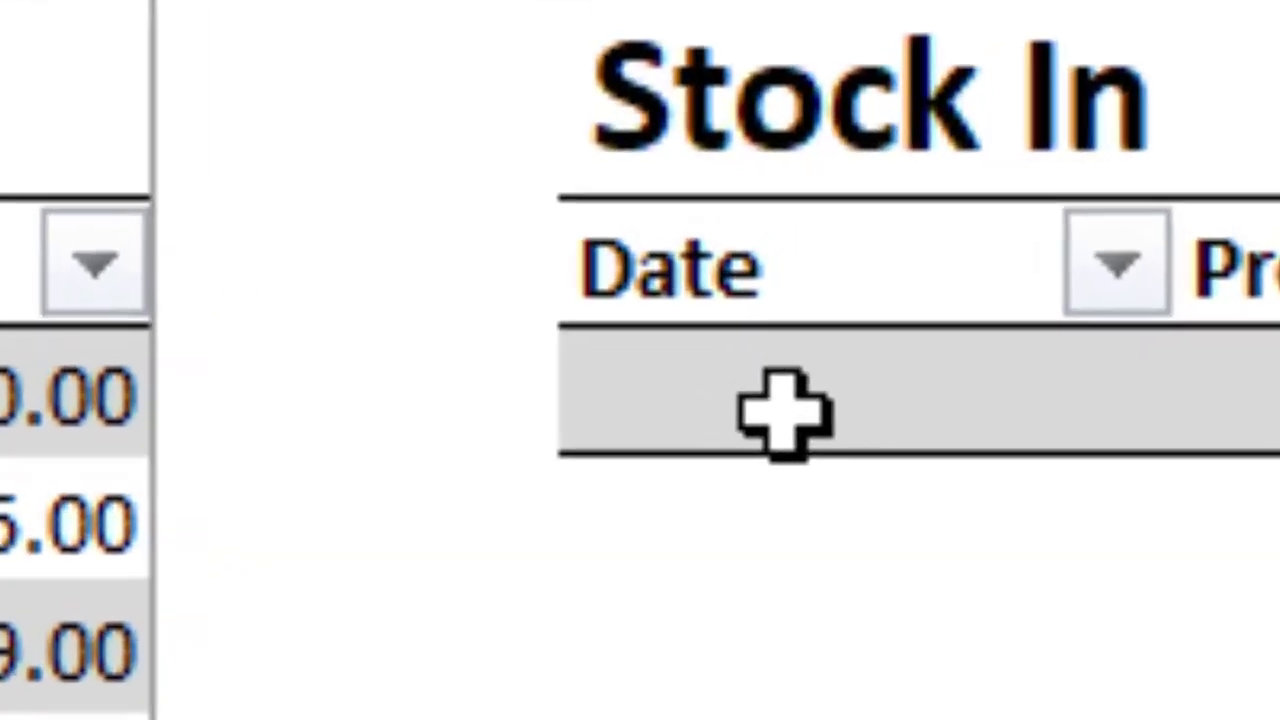
click(853, 203)
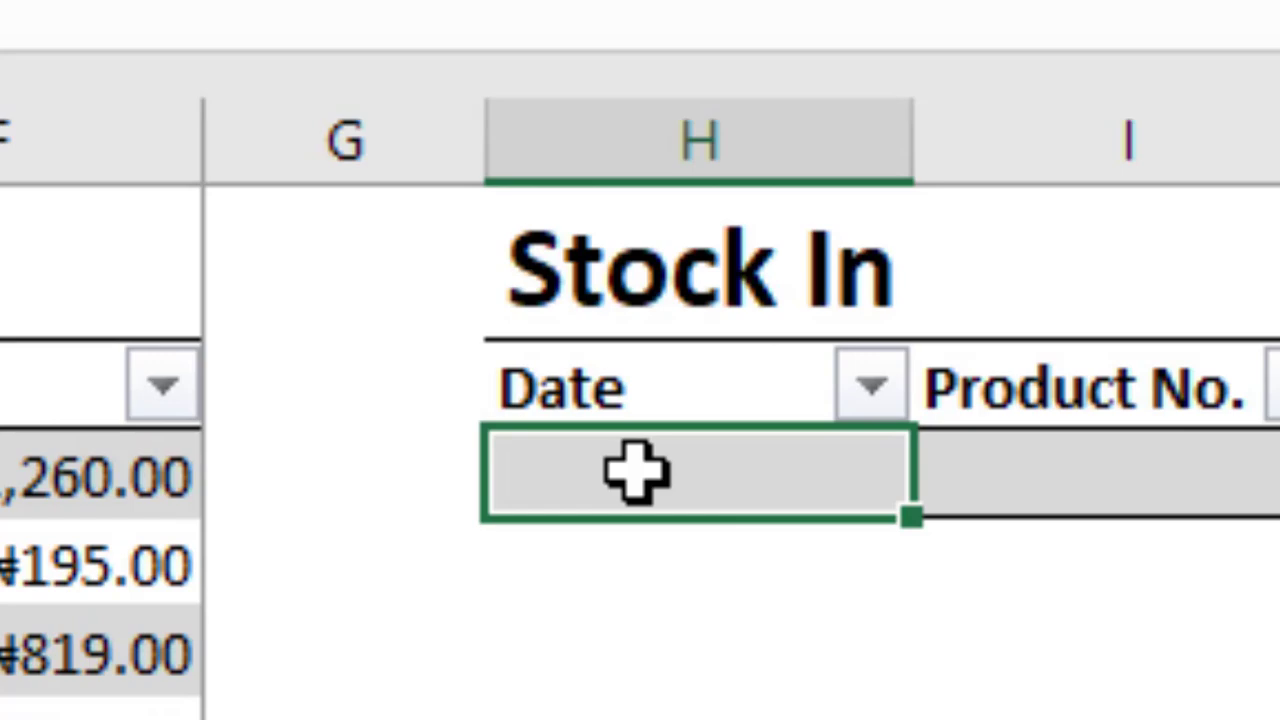
text(=[@Unit)
key(Escape)
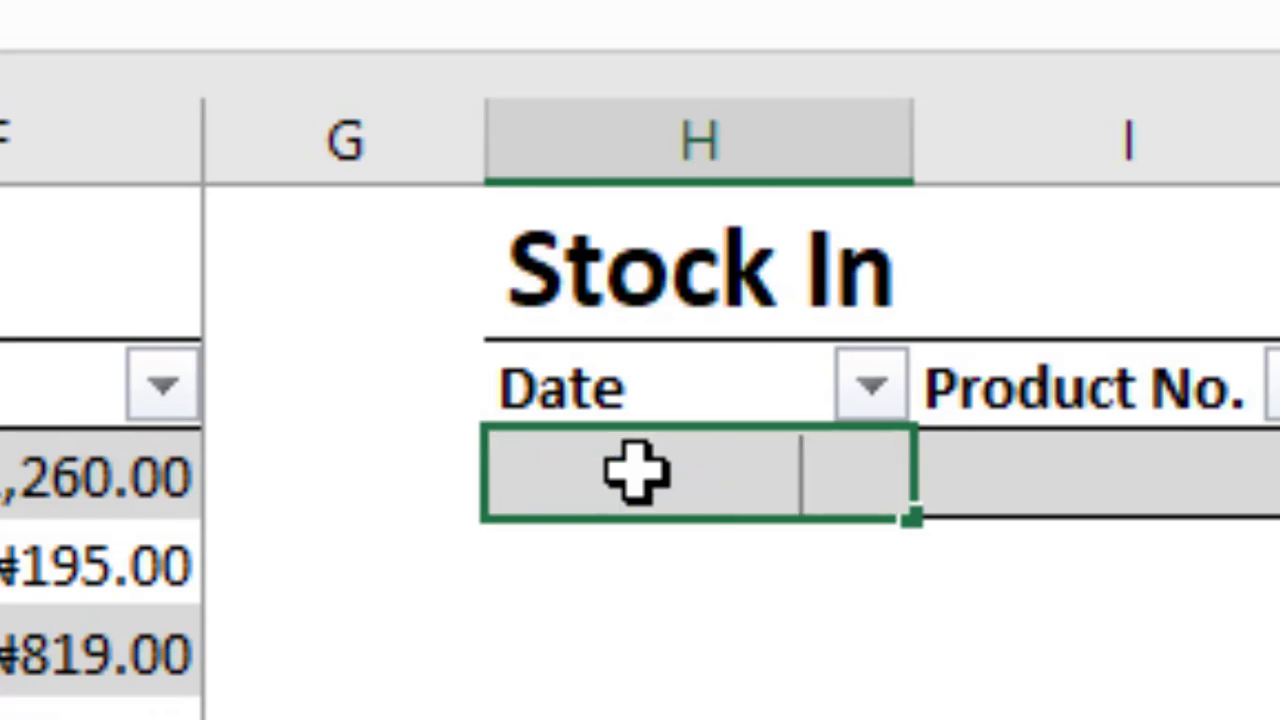
text(20/01/2023)
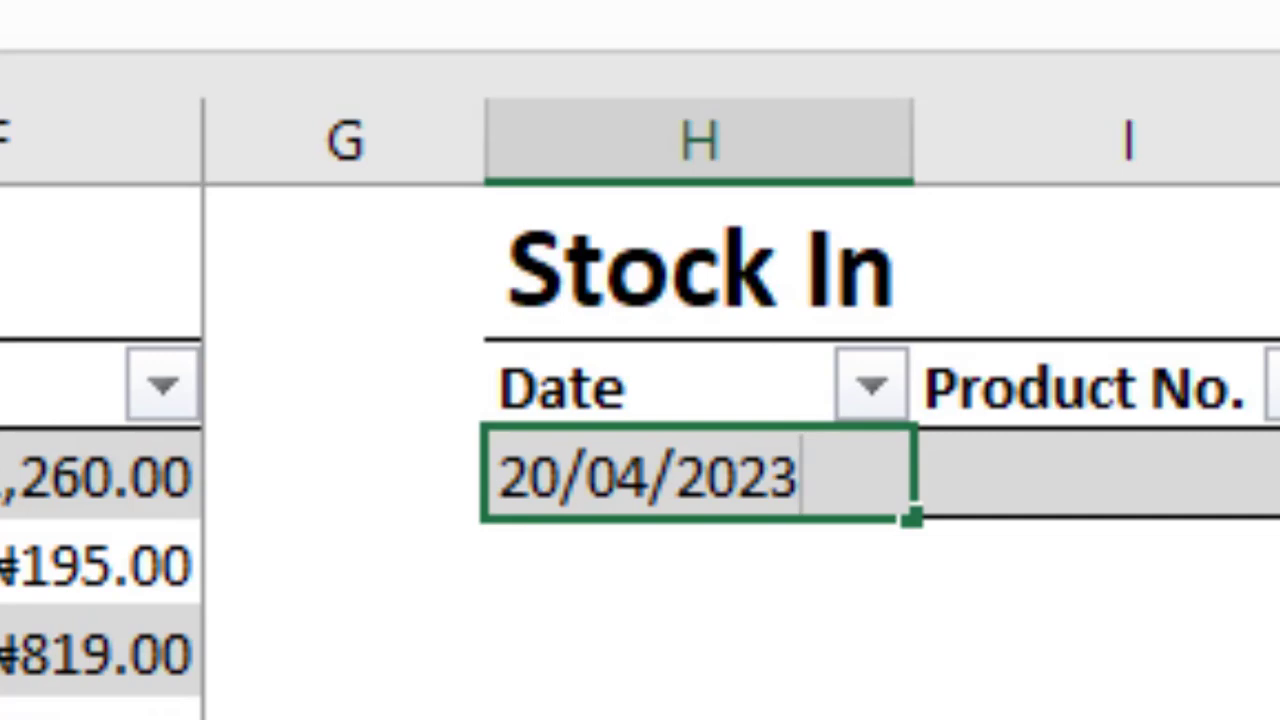
Step: Open Data Validation for the first Product No. cell of the Stock In table and allow List entries
click(1097, 484)
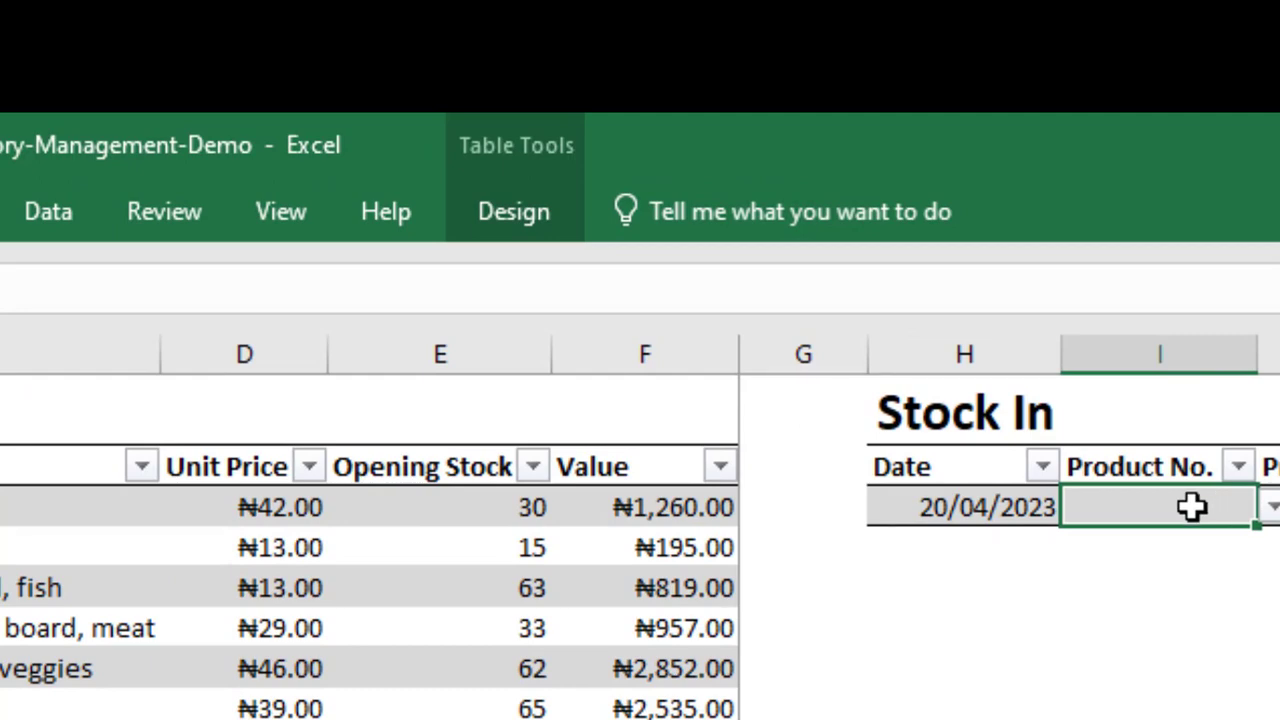
click(53, 216)
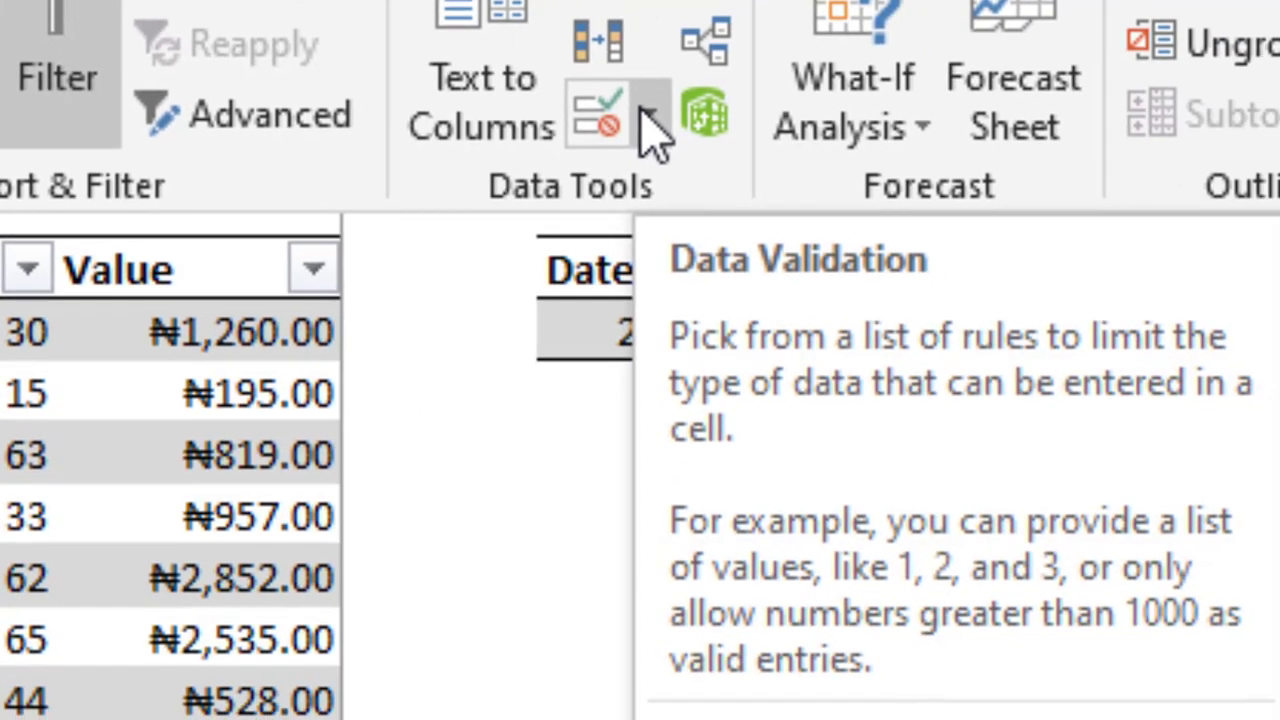
click(838, 150)
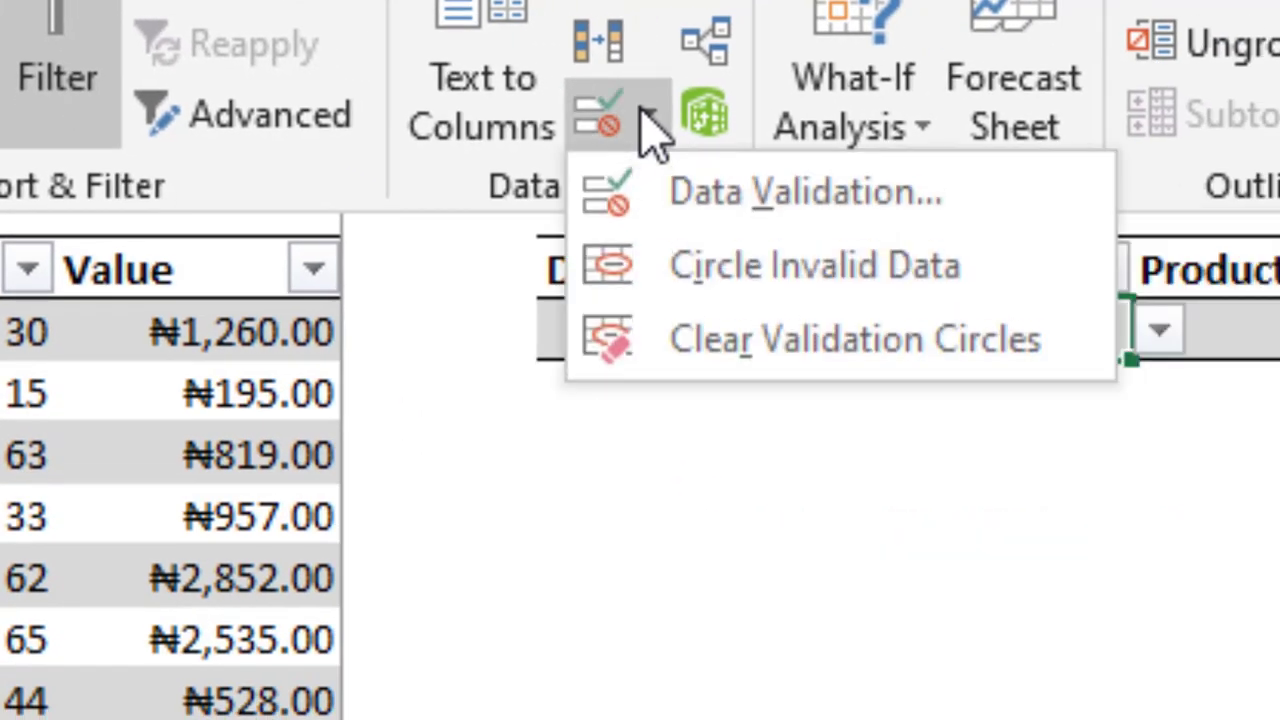
click(829, 212)
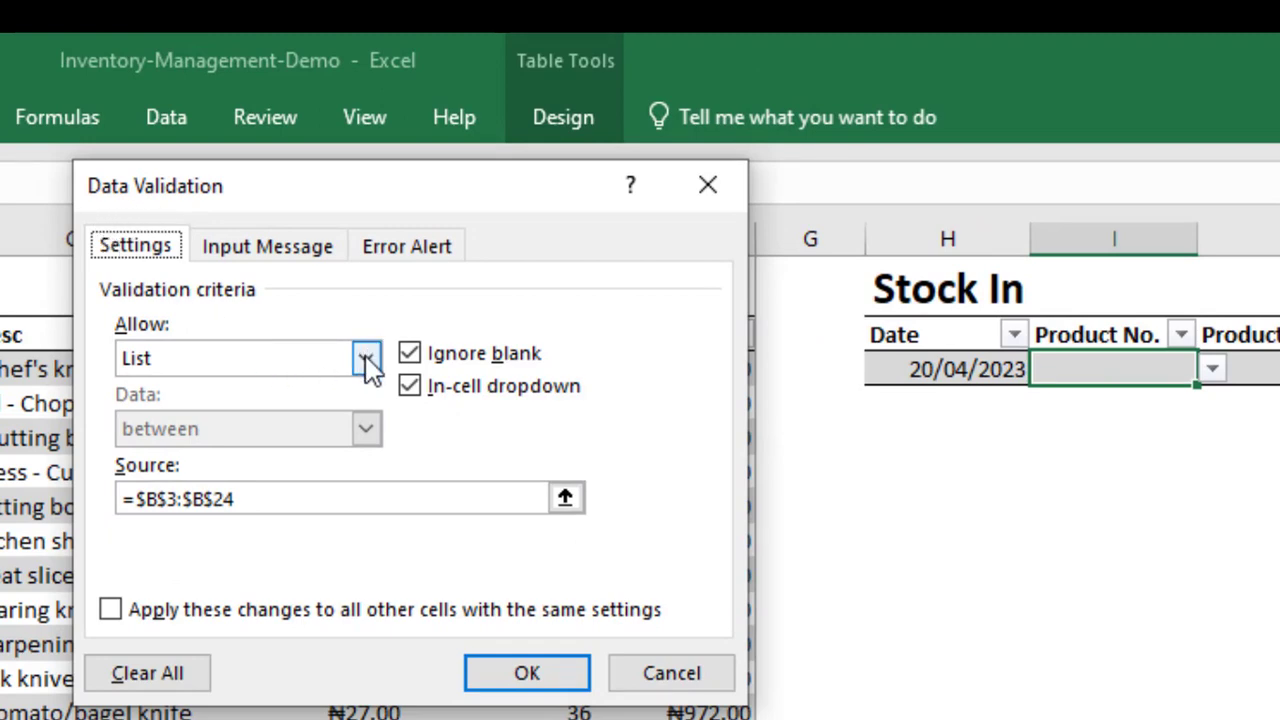
click(366, 362)
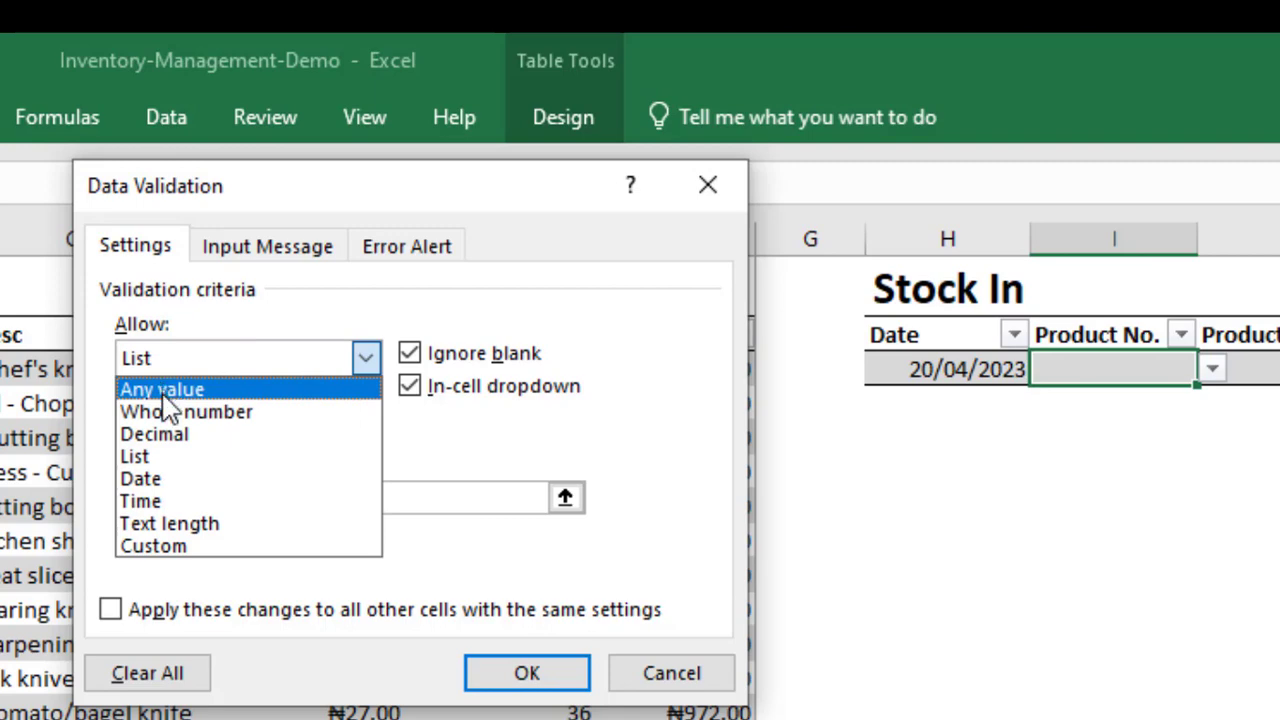
click(156, 460)
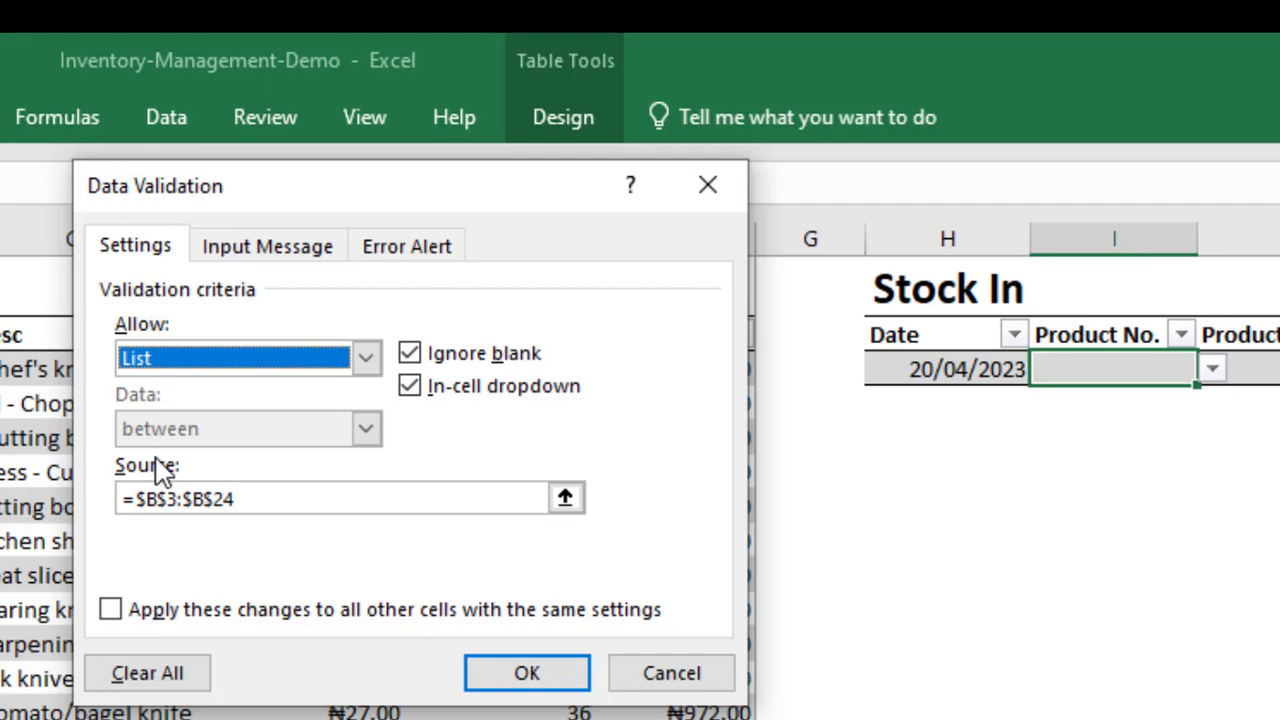
Step: Set the list source to the Opening Stock product numbers in B3:B24 and apply the validation rule
click(272, 500)
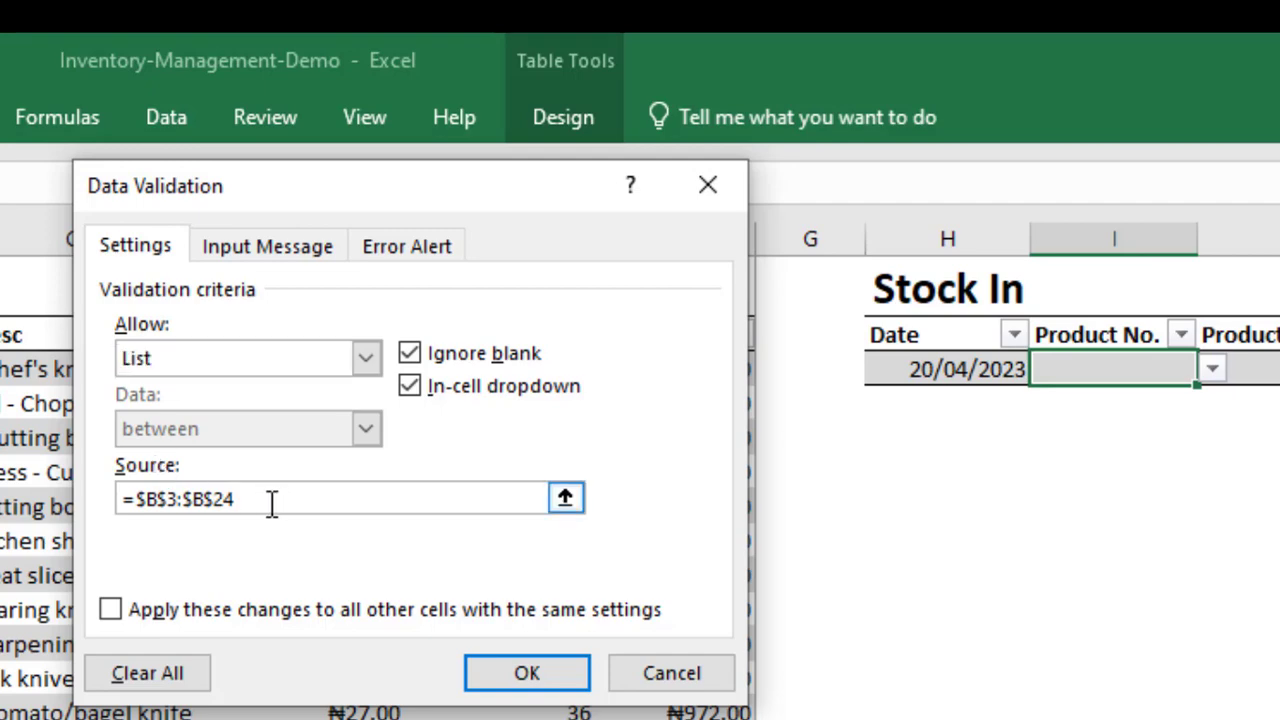
key(BackSpace)
key(BackSpace)
key(BackSpace)
key(BackSpace)
key(BackSpace)
key(BackSpace)
key(BackSpace)
key(BackSpace)
key(BackSpace)
key(BackSpace)
key(BackSpace)
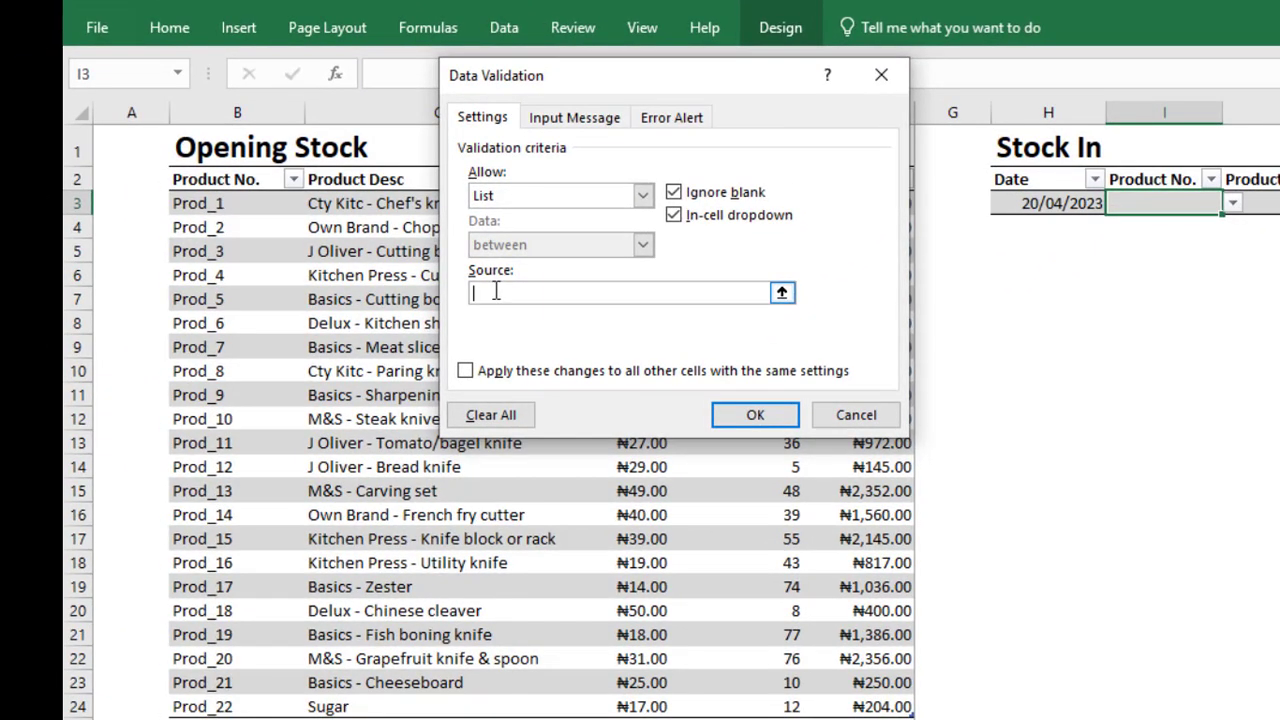
click(208, 203)
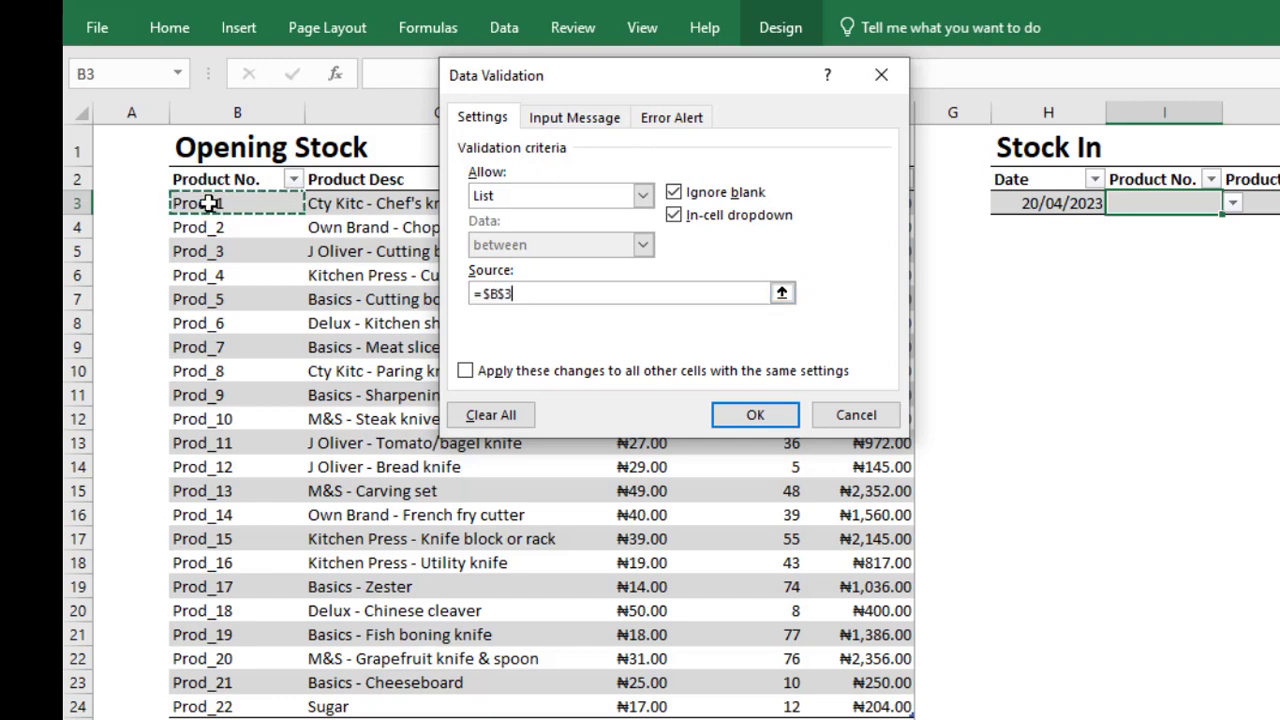
drag(208, 203, 238, 708)
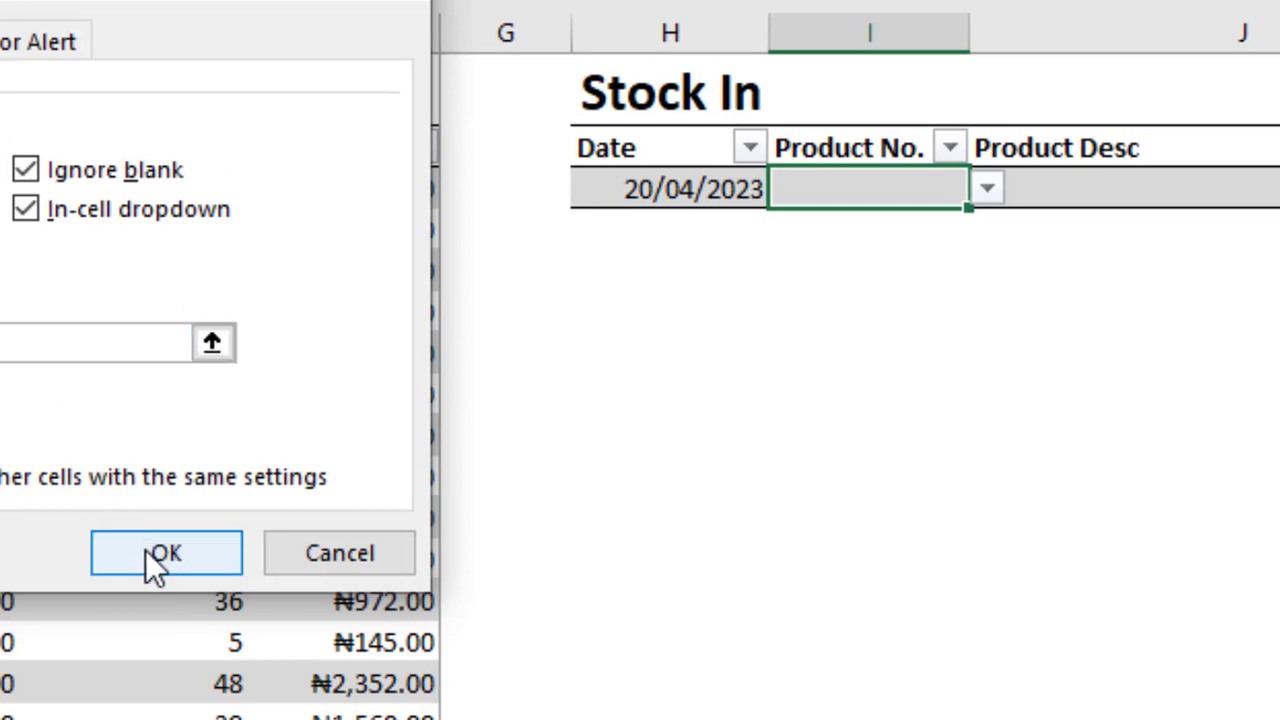
click(145, 550)
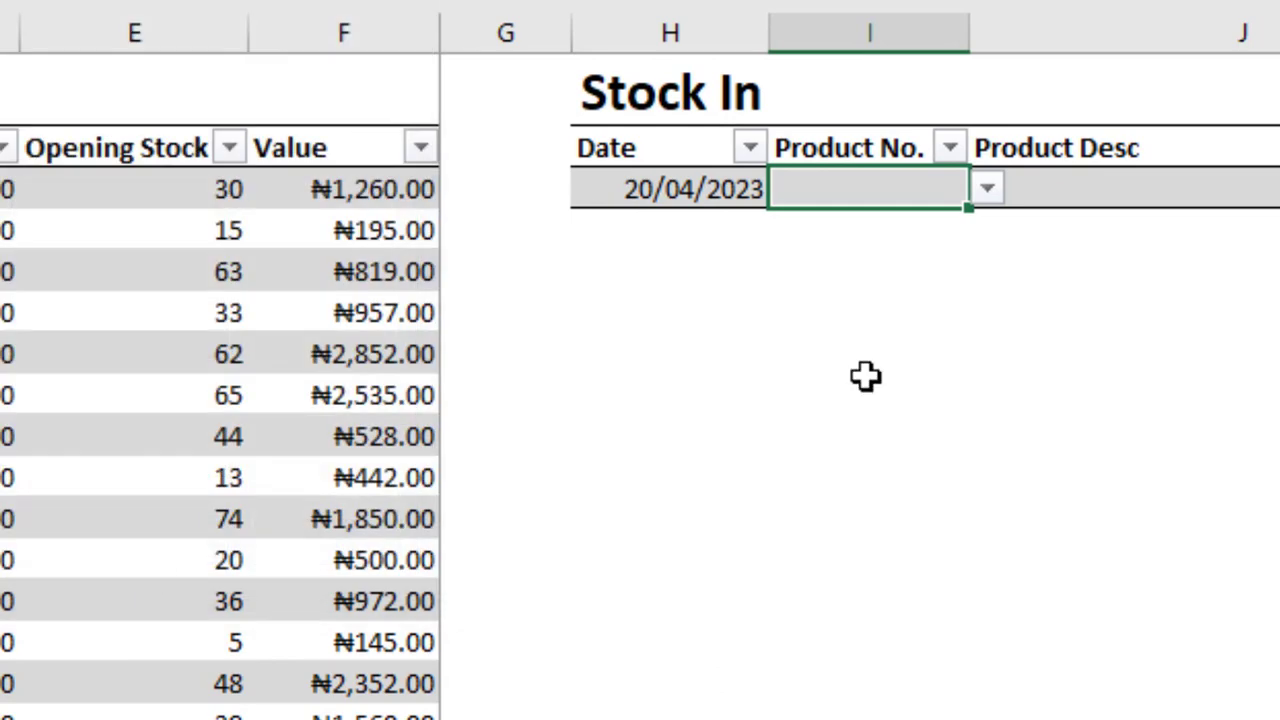
Step: Examine the product choices offered in the Stock In Product No. cell, comparing them with the last Opening Stock product
click(988, 190)
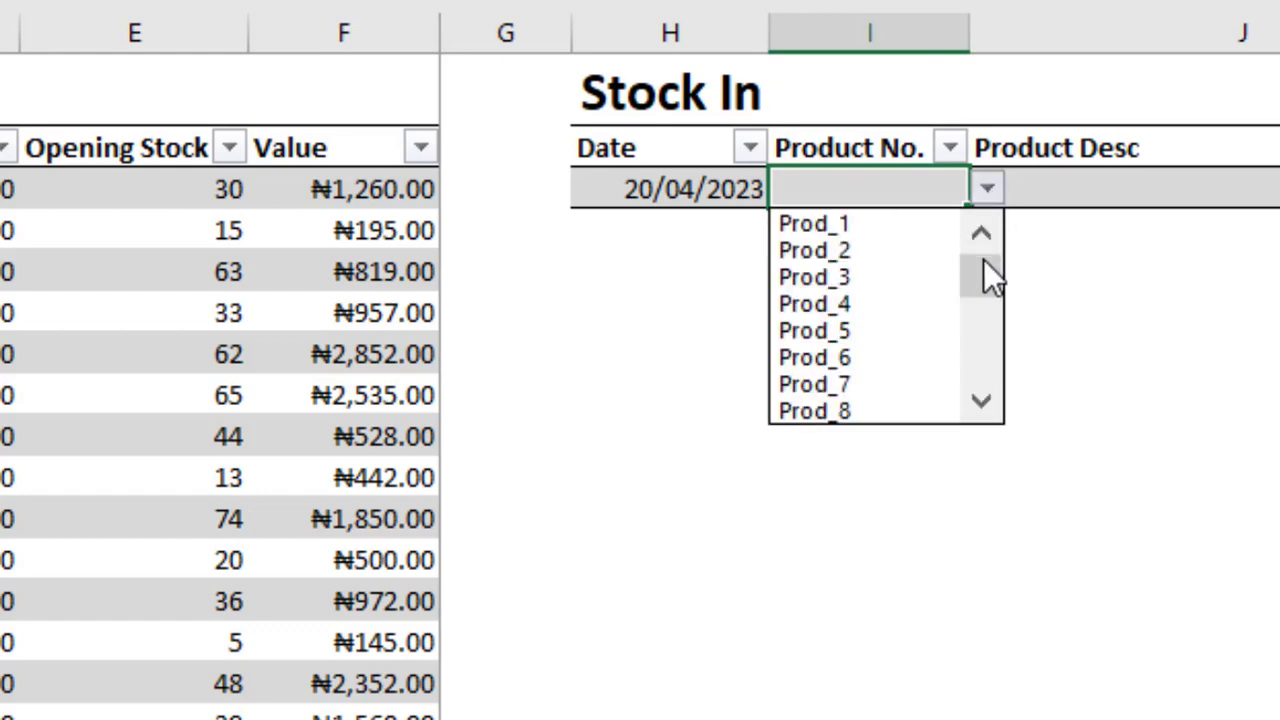
click(983, 398)
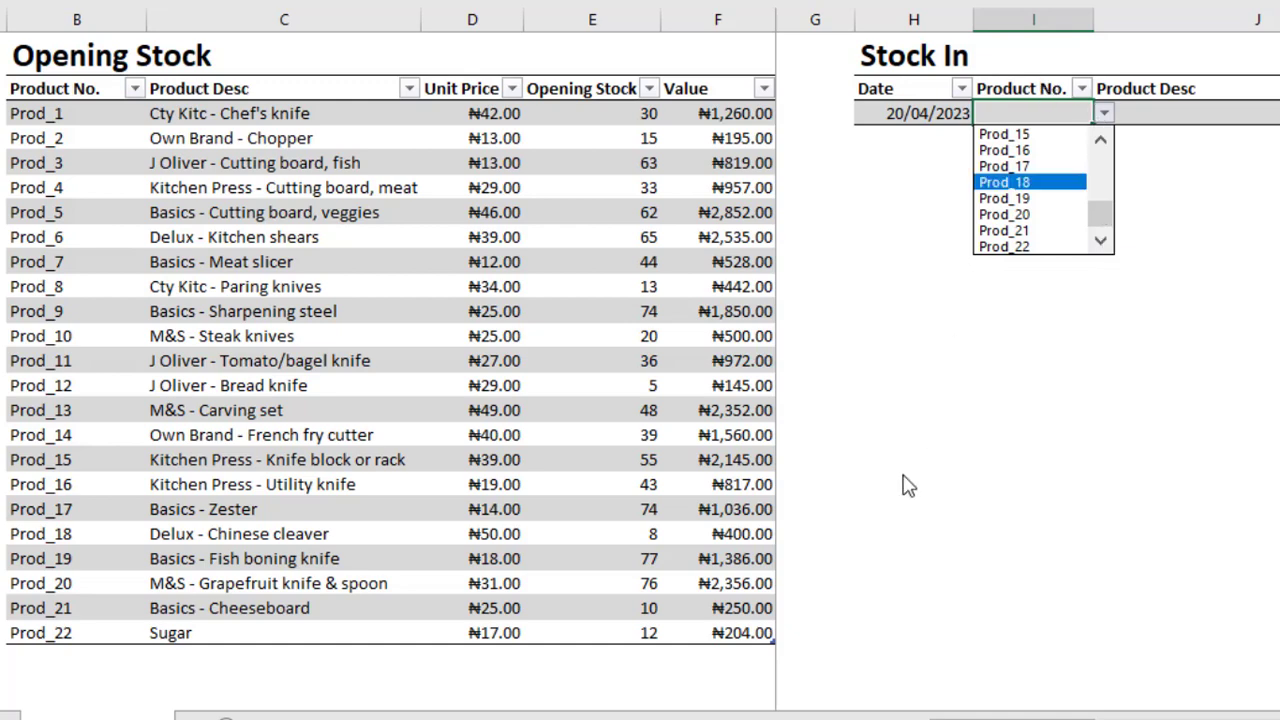
key(Escape)
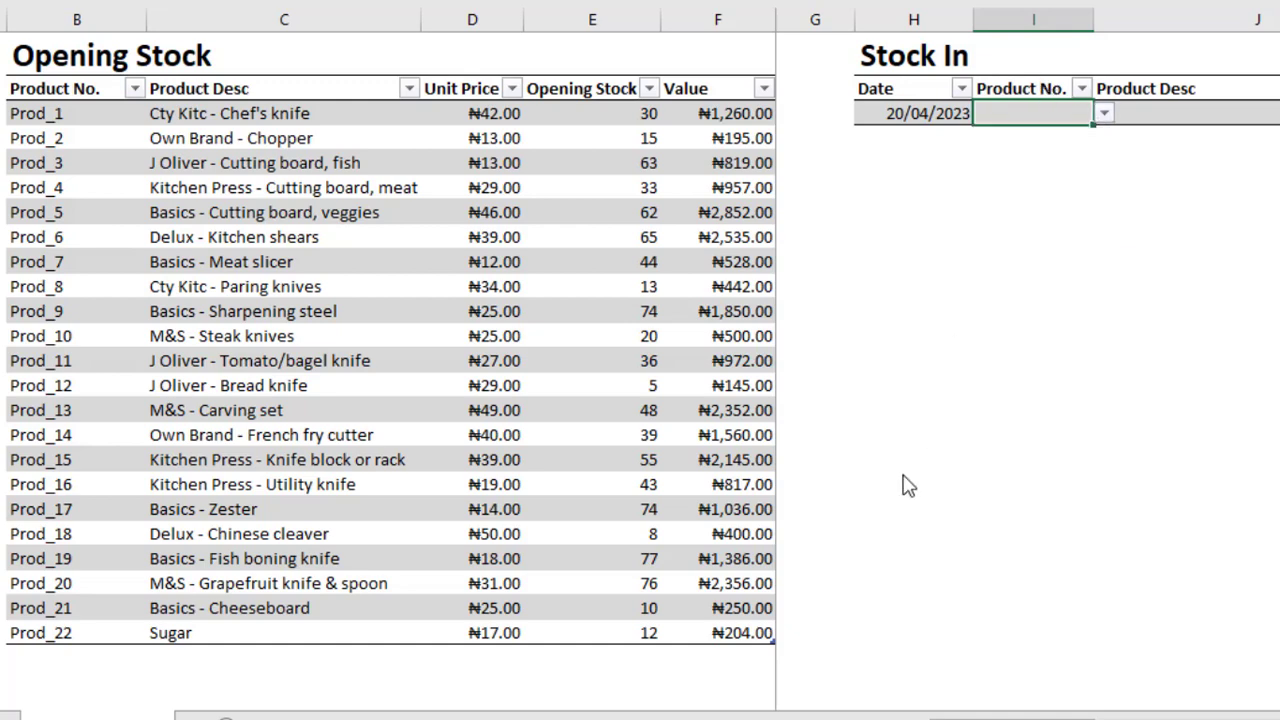
click(48, 633)
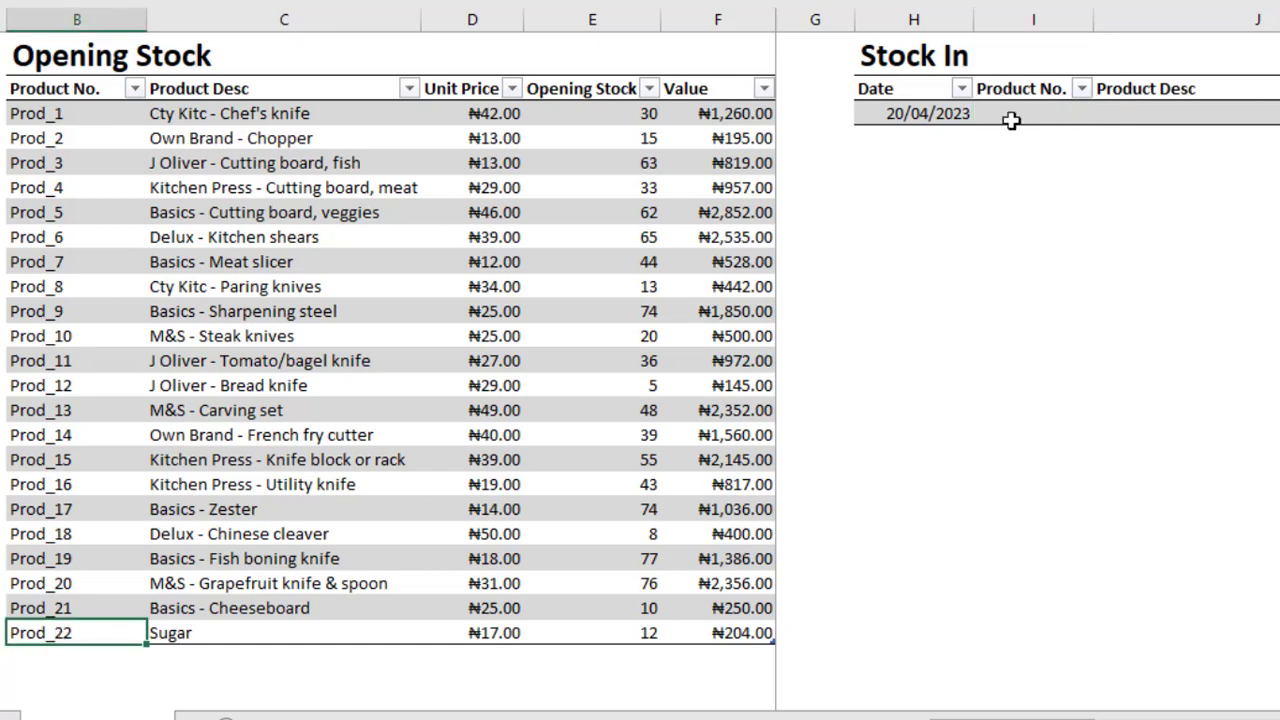
click(1056, 113)
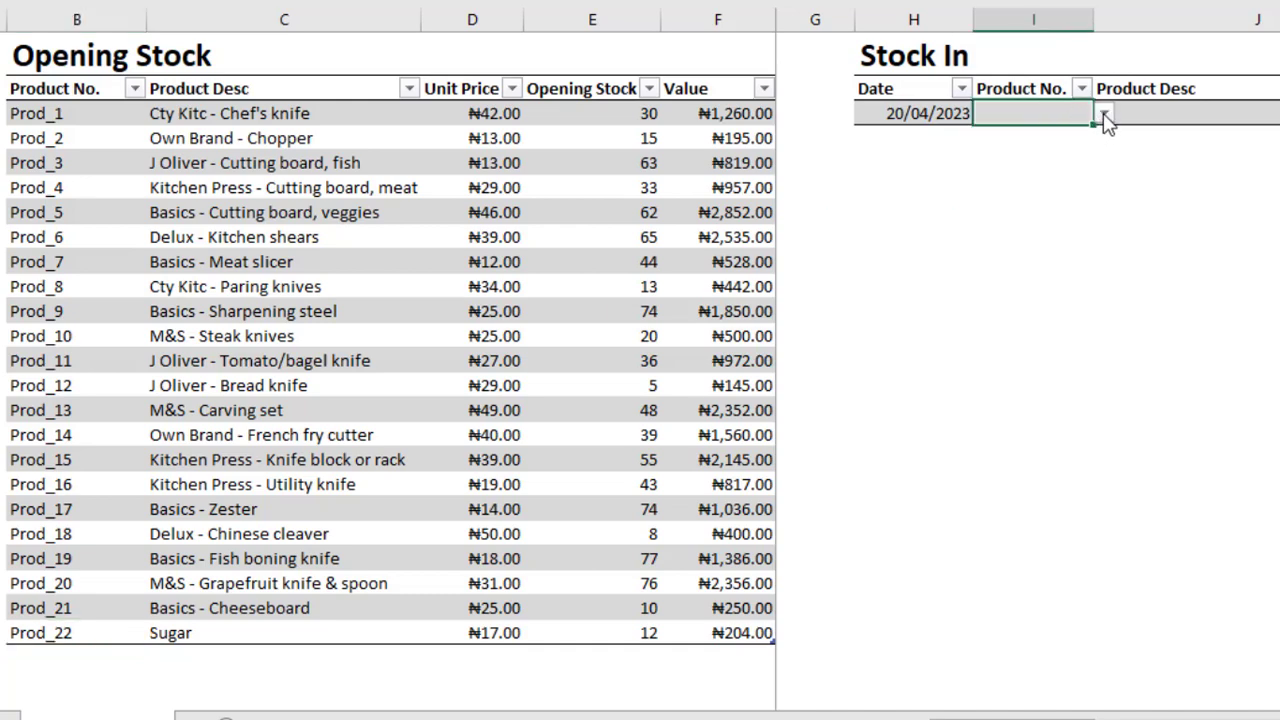
click(1104, 115)
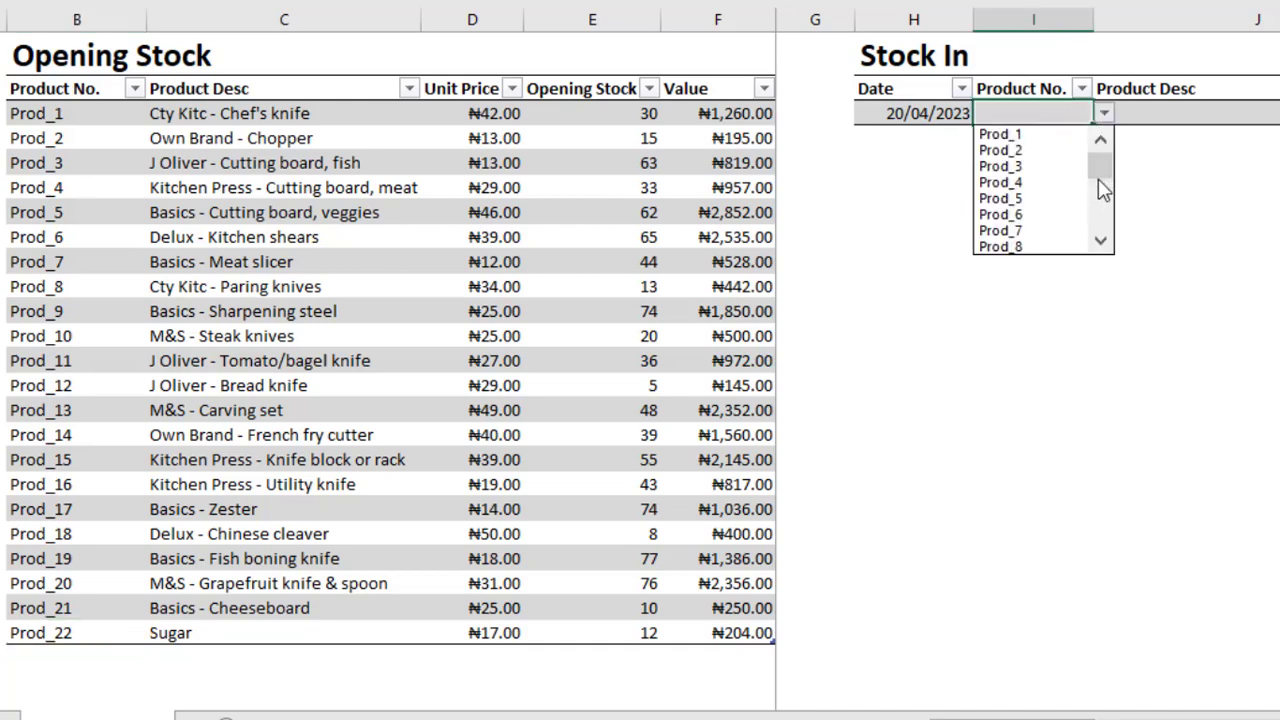
drag(1102, 242, 1104, 244)
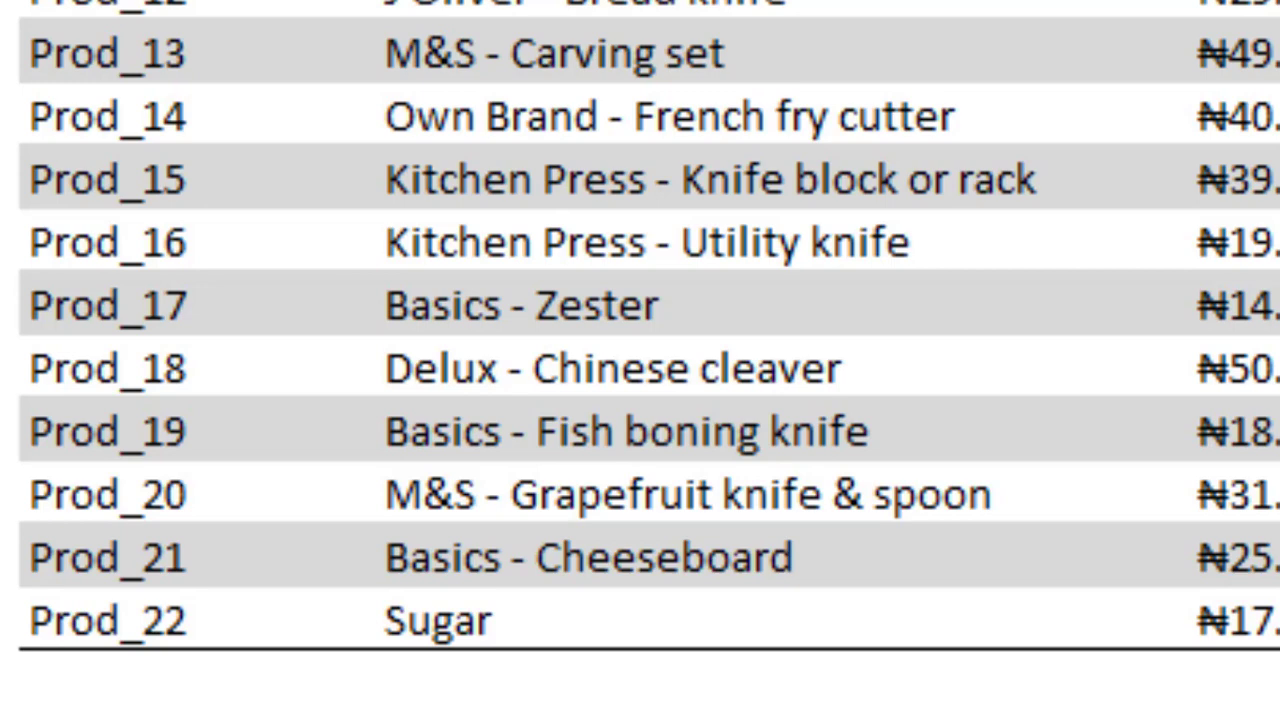
Step: Add the product number Prod_23 in a new row directly below Prod_22 in the Opening Stock table
click(130, 674)
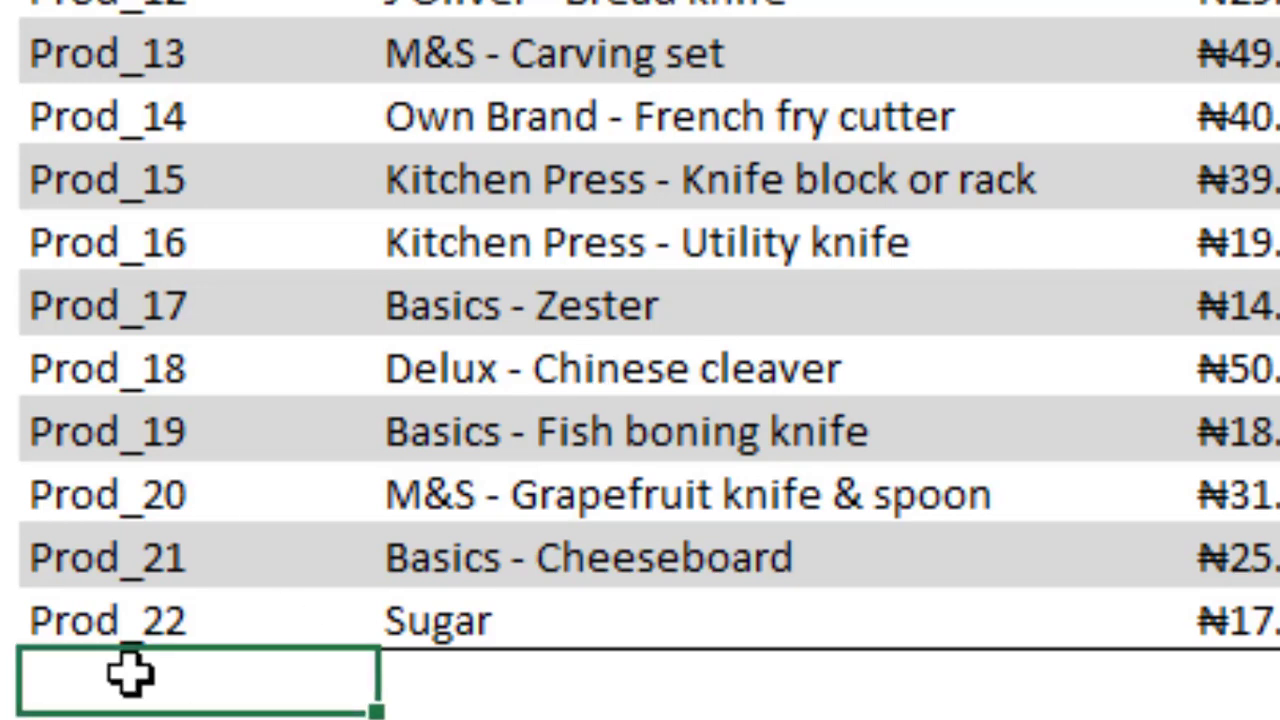
text(Prod_2)
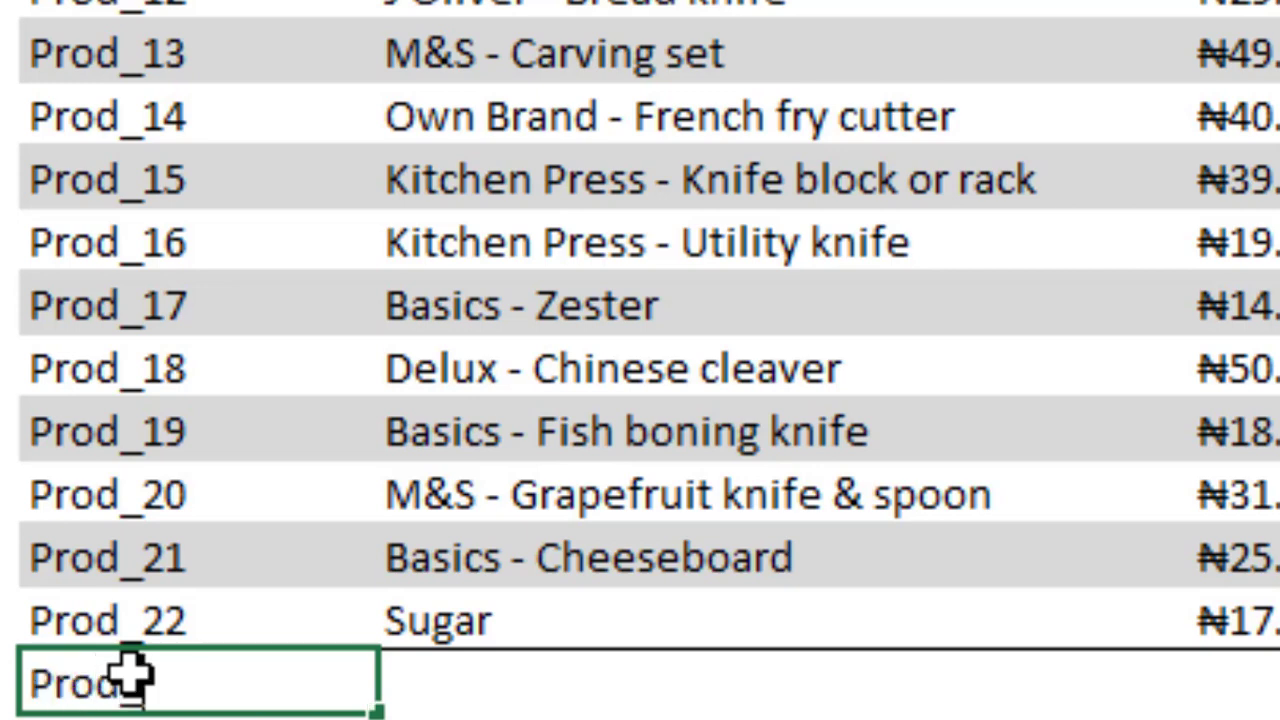
text(3)
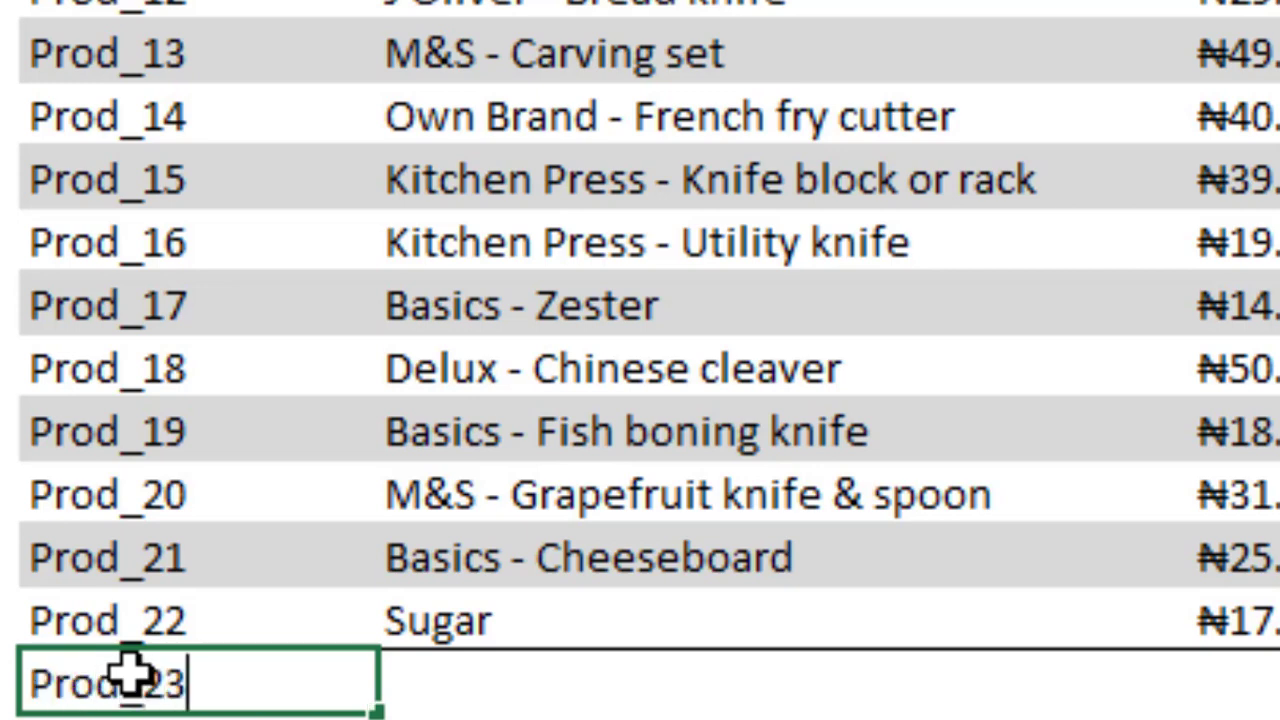
key(Return)
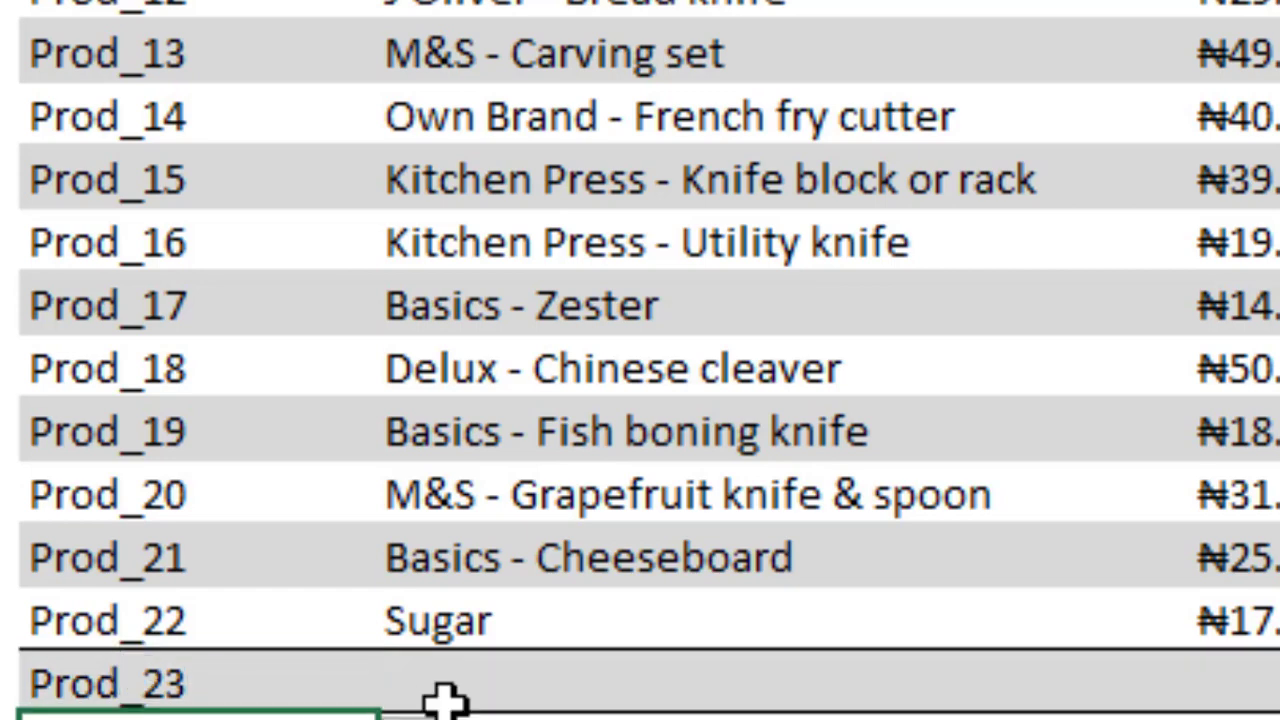
Step: Complete the Prod_23 row of the Opening Stock table with description Honey, unit price 19 and opening stock 67
click(466, 680)
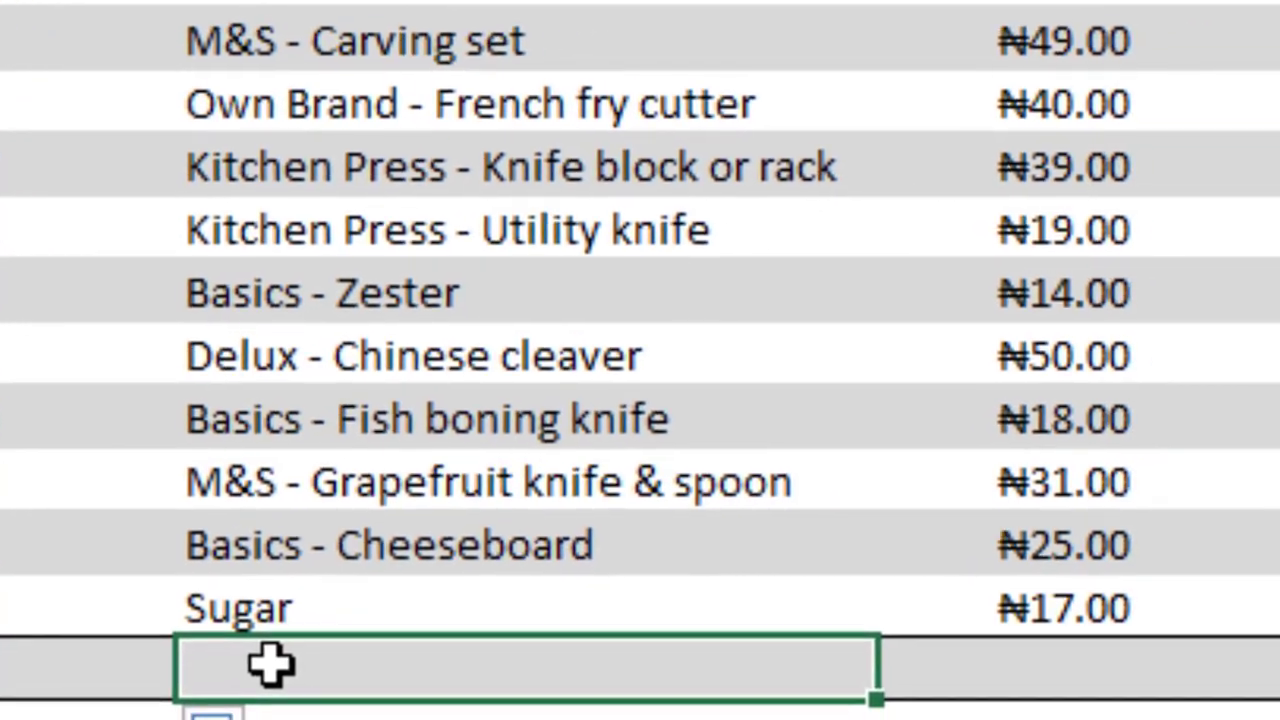
text(Honey)
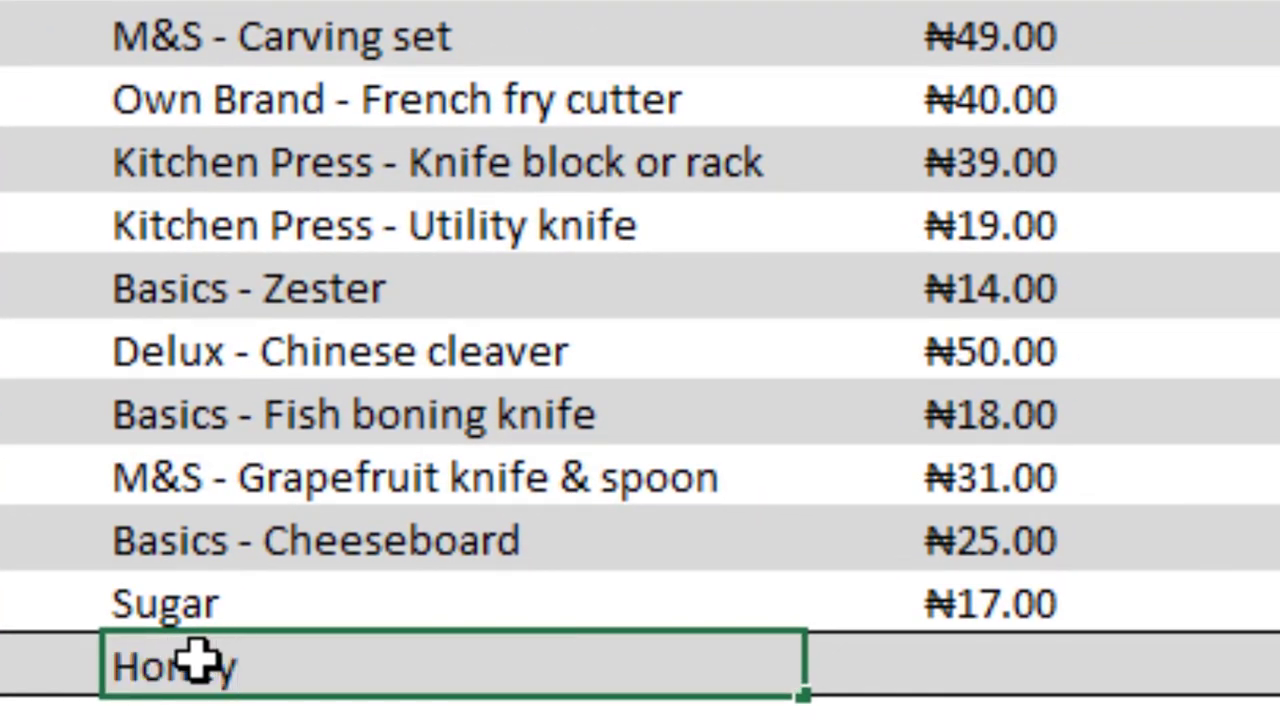
key(Tab)
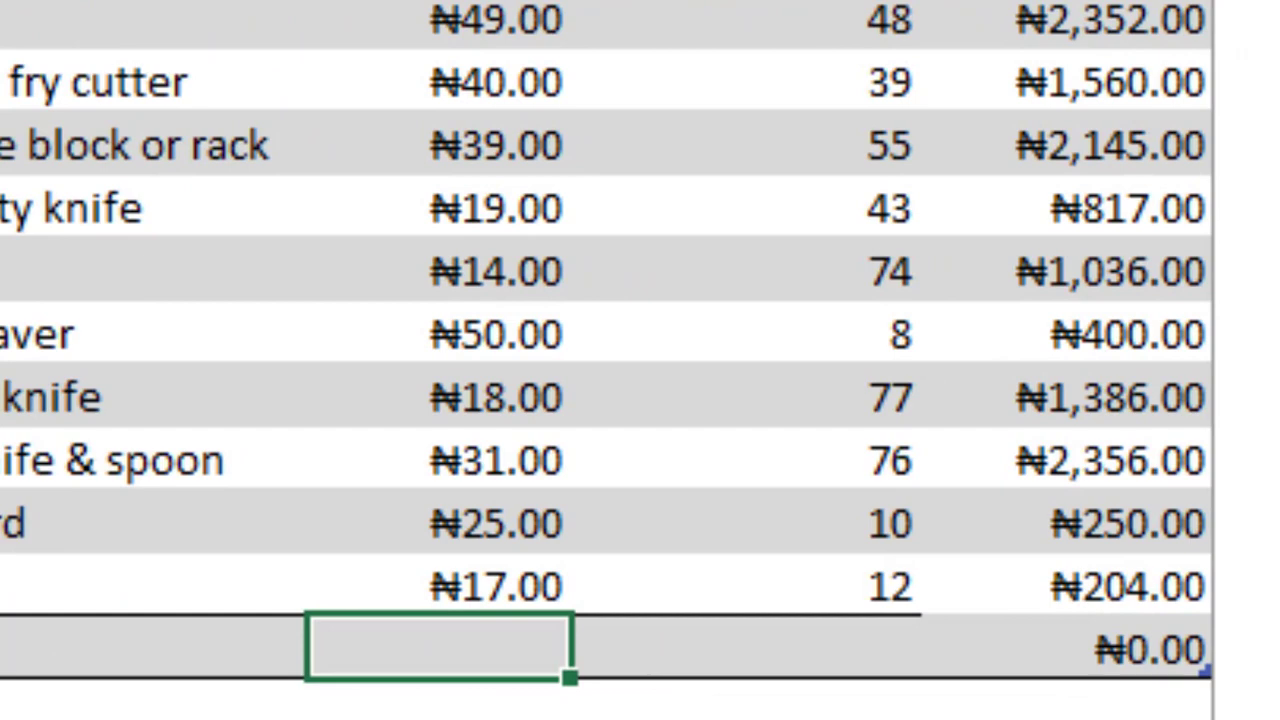
text(!)
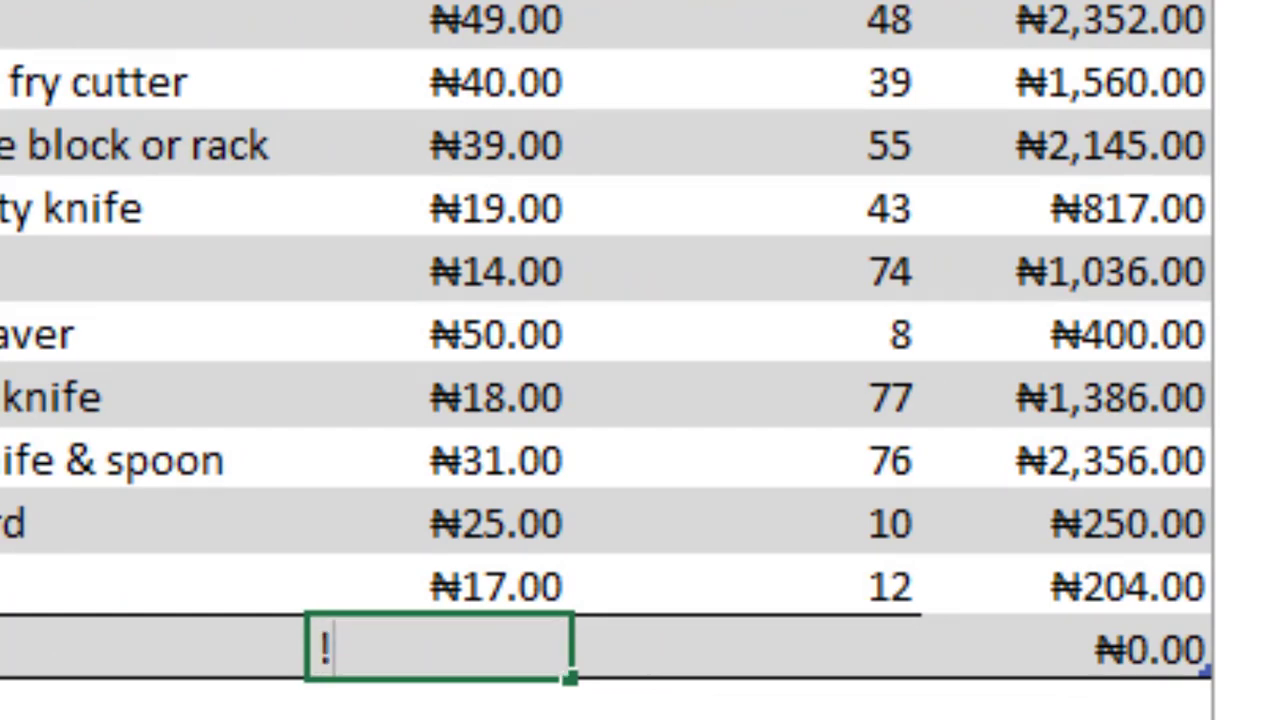
key(BackSpace)
text(19)
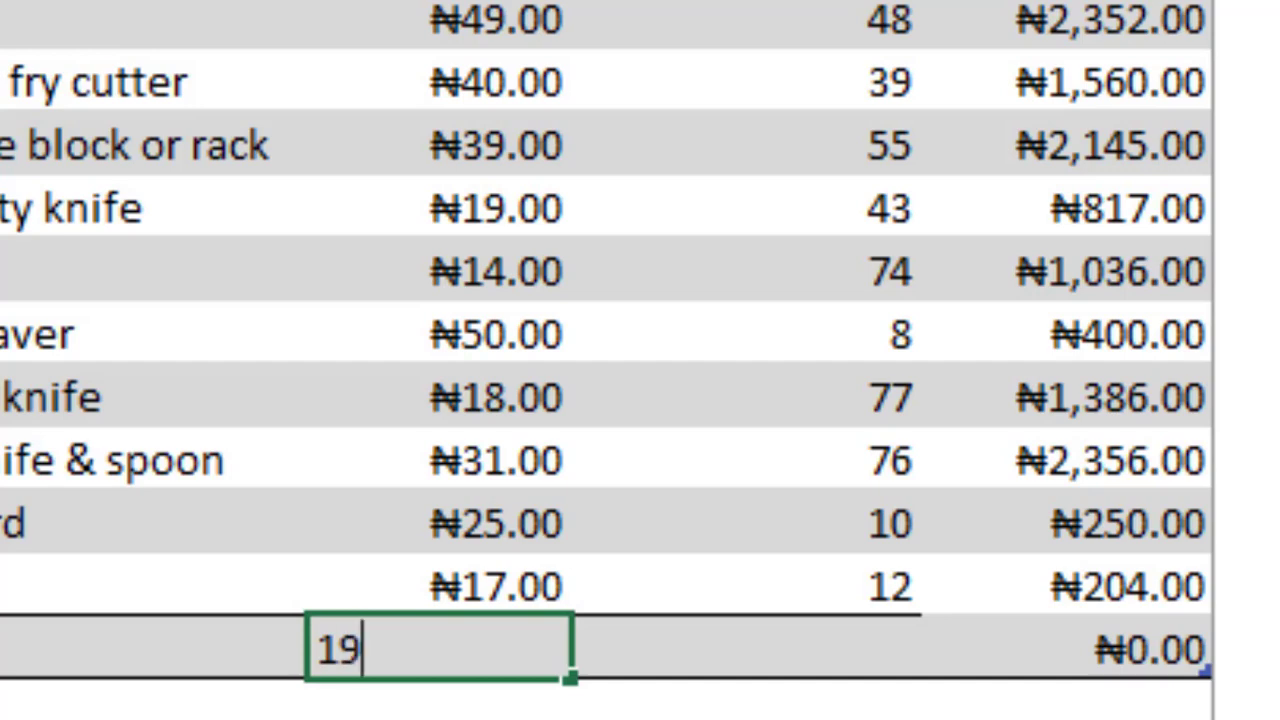
key(Tab)
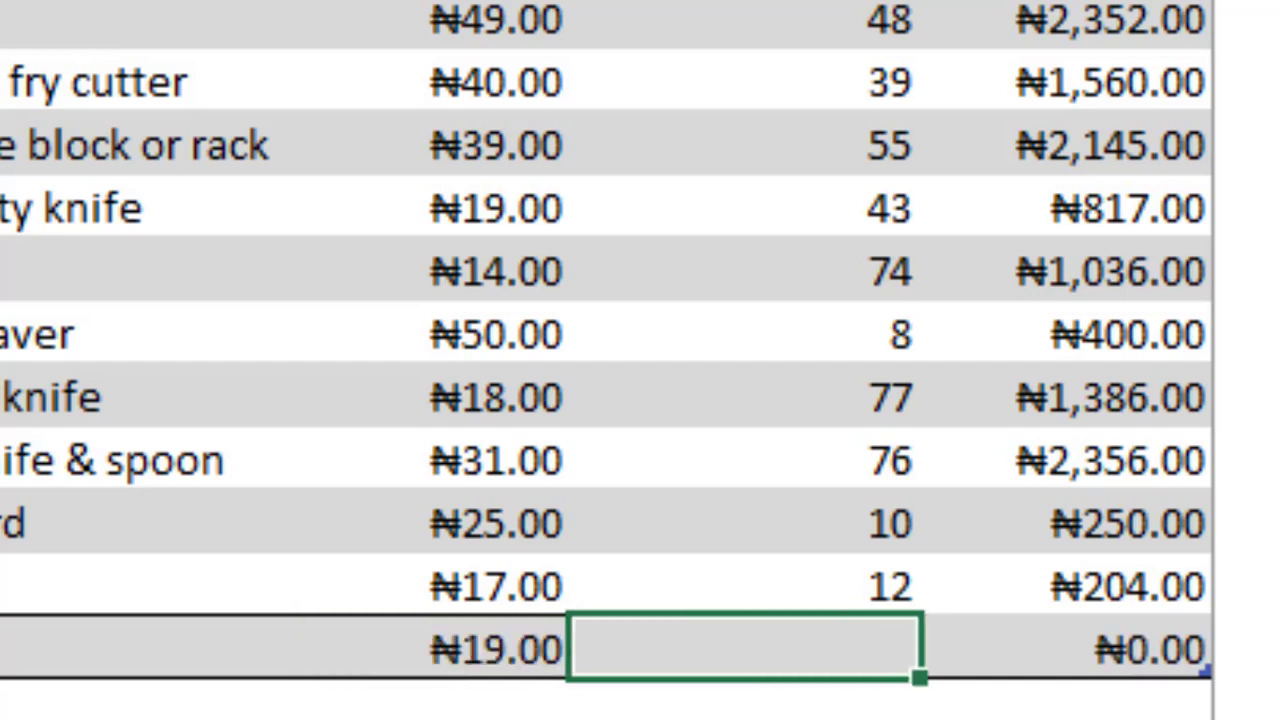
text(67)
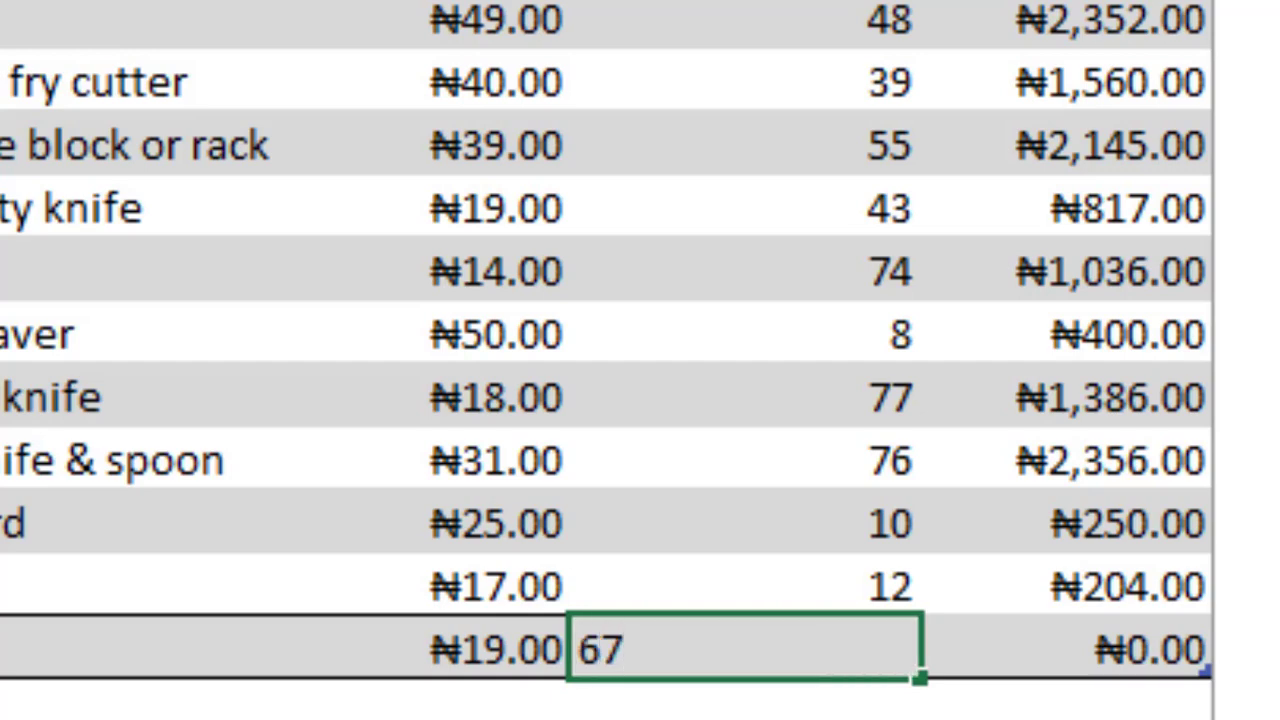
key(Tab)
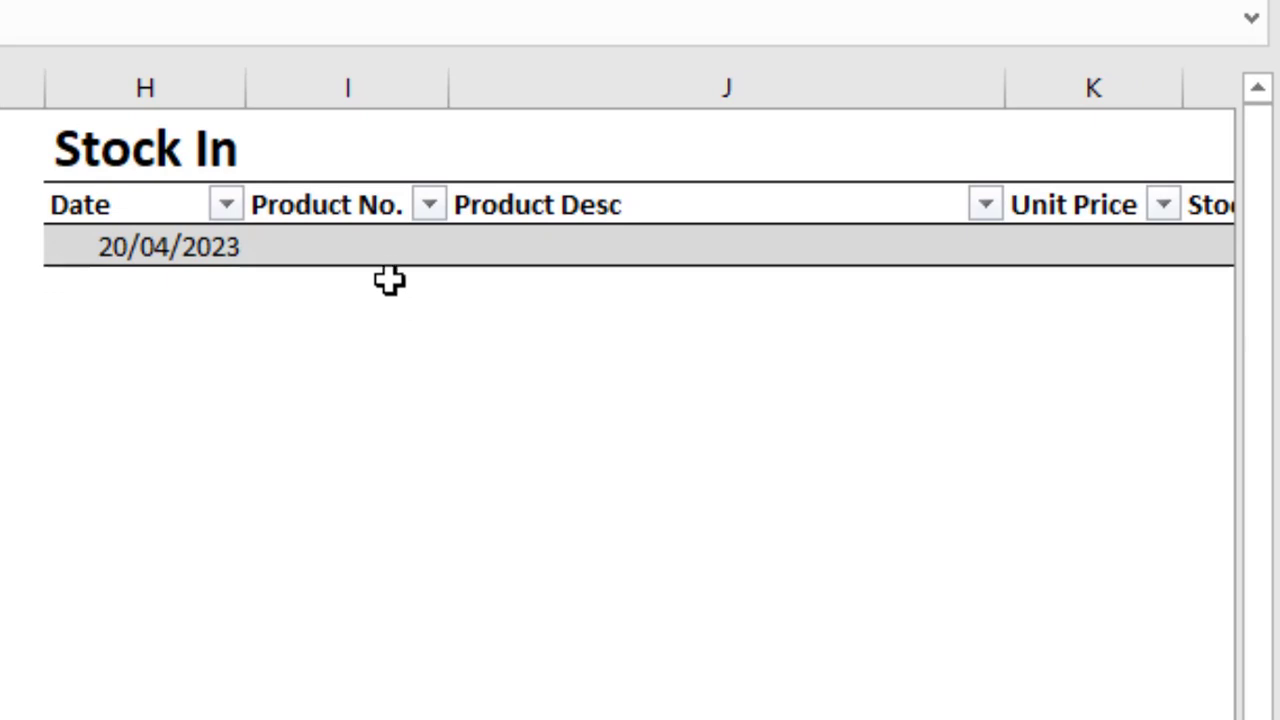
Step: Choose Prod_23 from the drop-down list in the first Product No. cell of the Stock In table
click(400, 248)
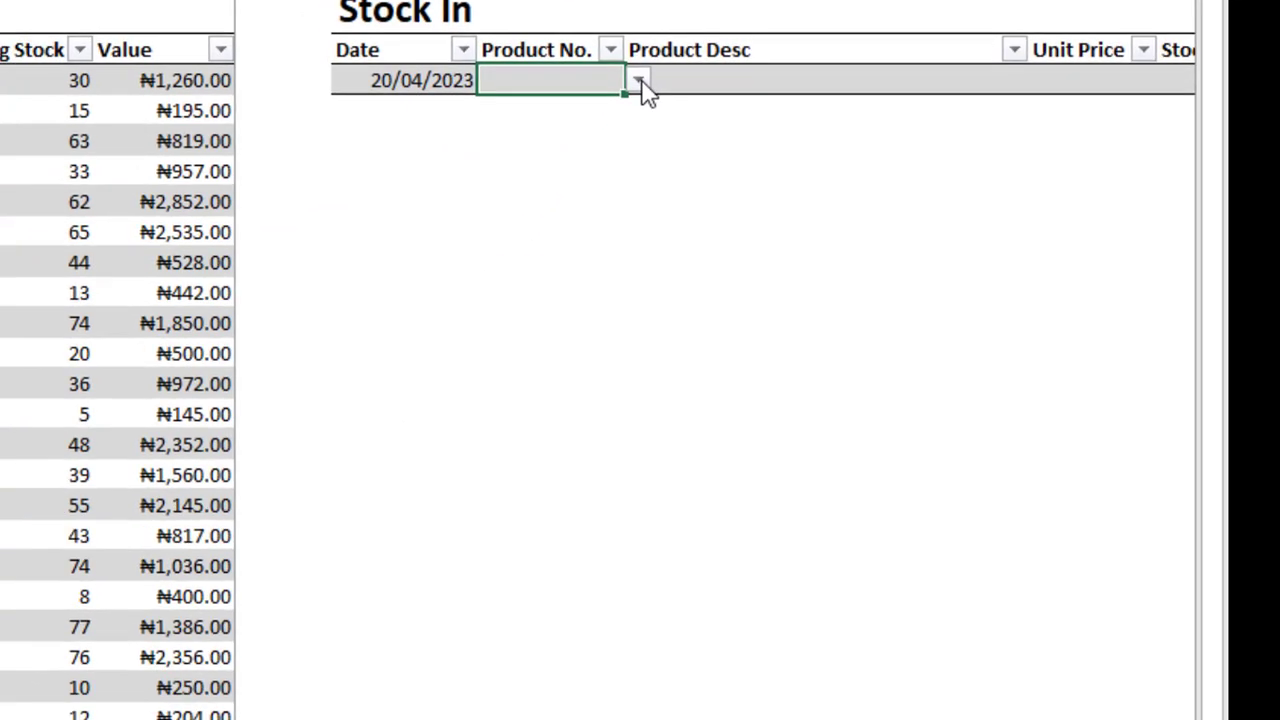
click(467, 246)
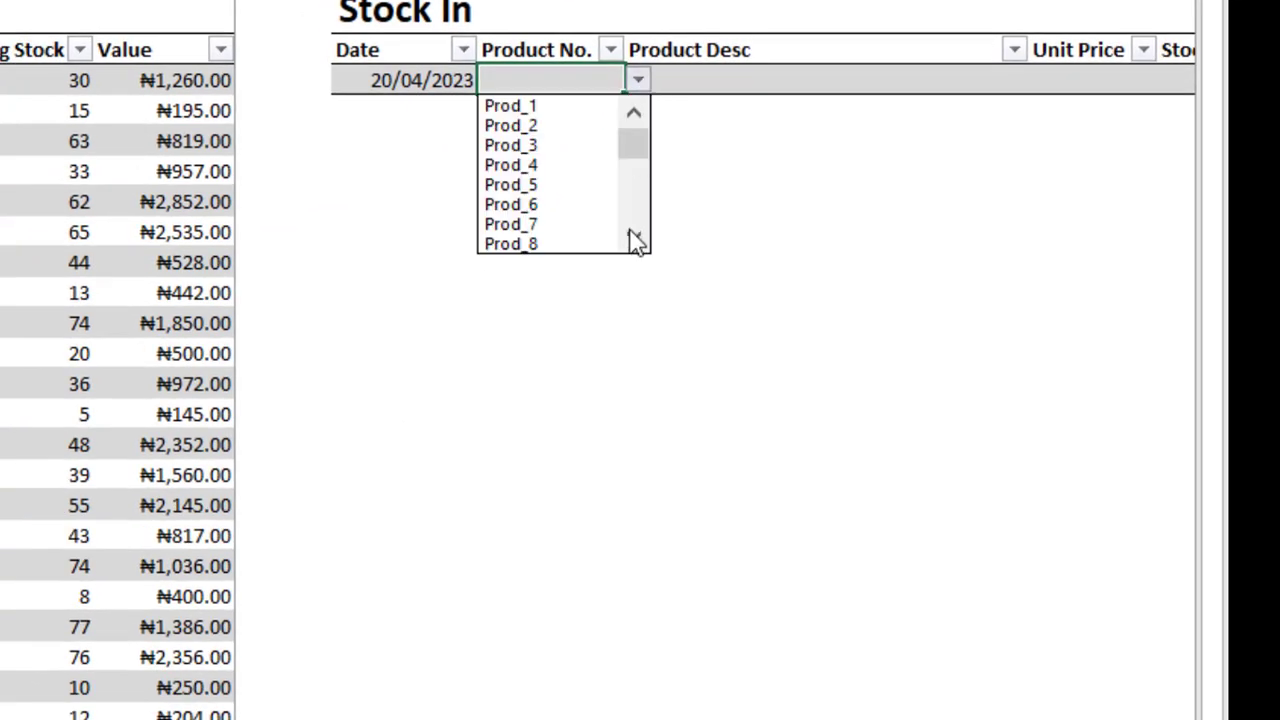
scroll(633, 237, down, 3)
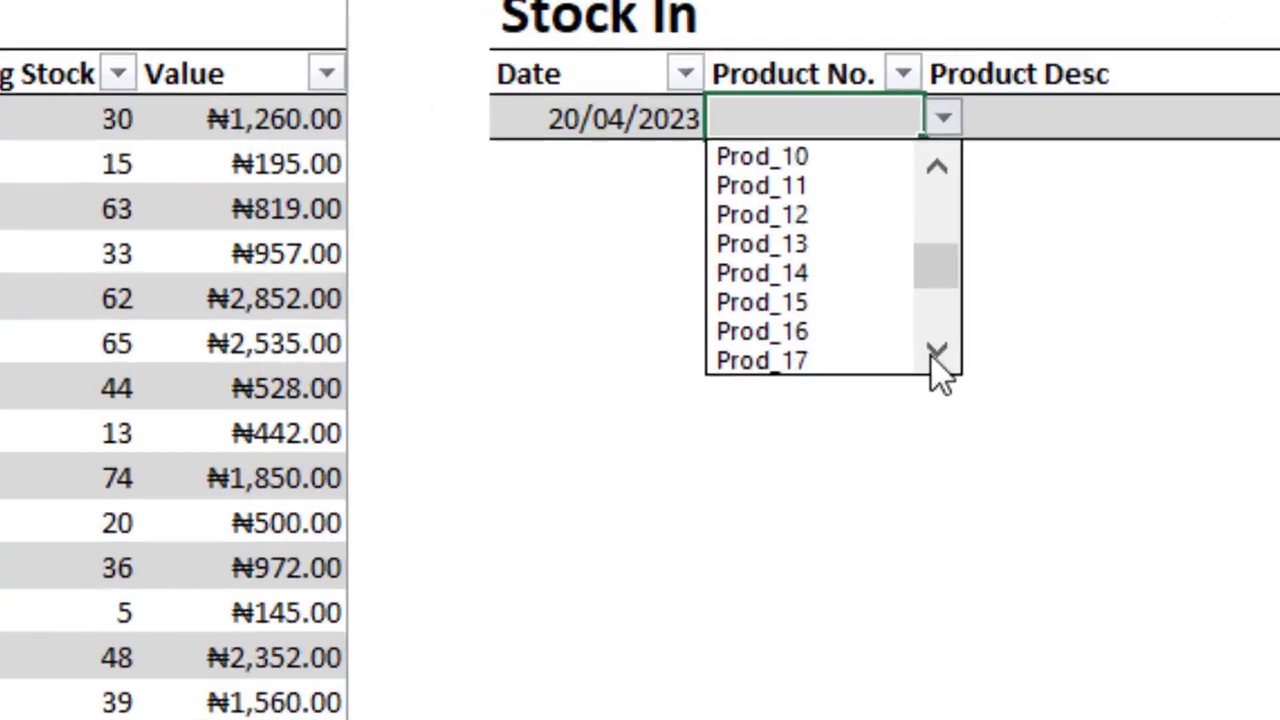
scroll(940, 373, down, 2)
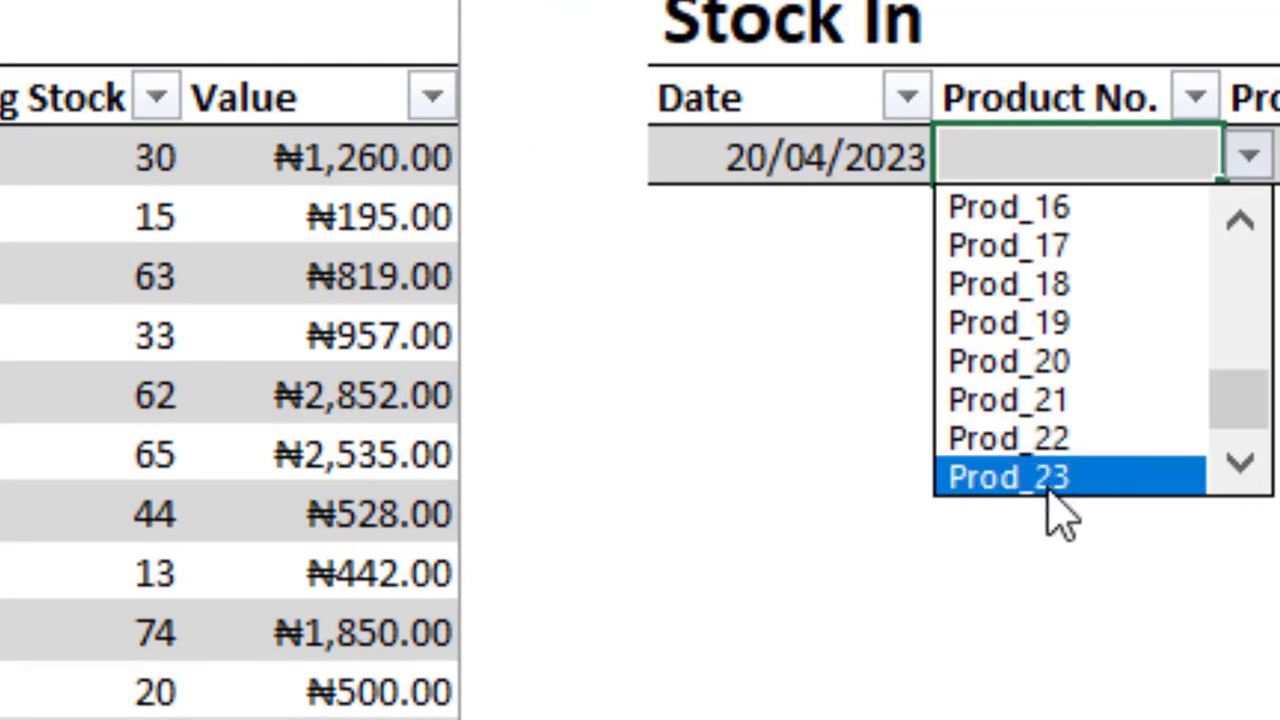
click(1010, 478)
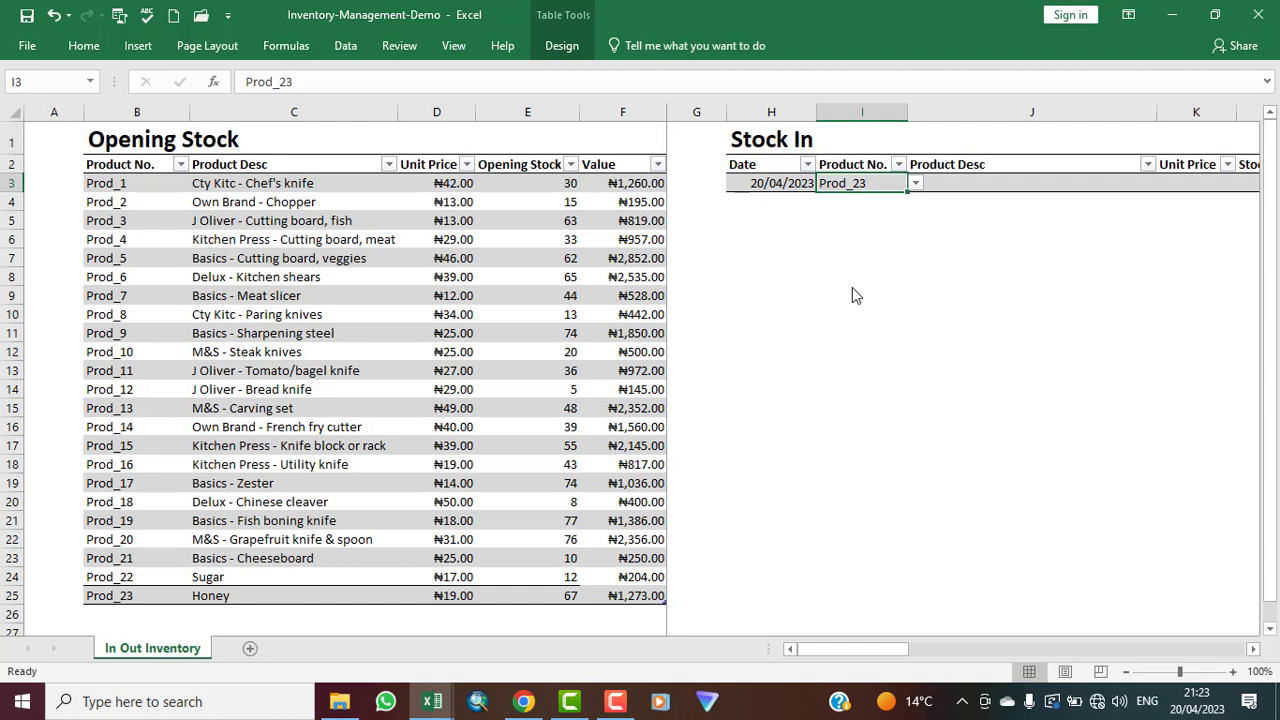
click(1253, 652)
click(1253, 652)
click(1253, 652)
click(1253, 652)
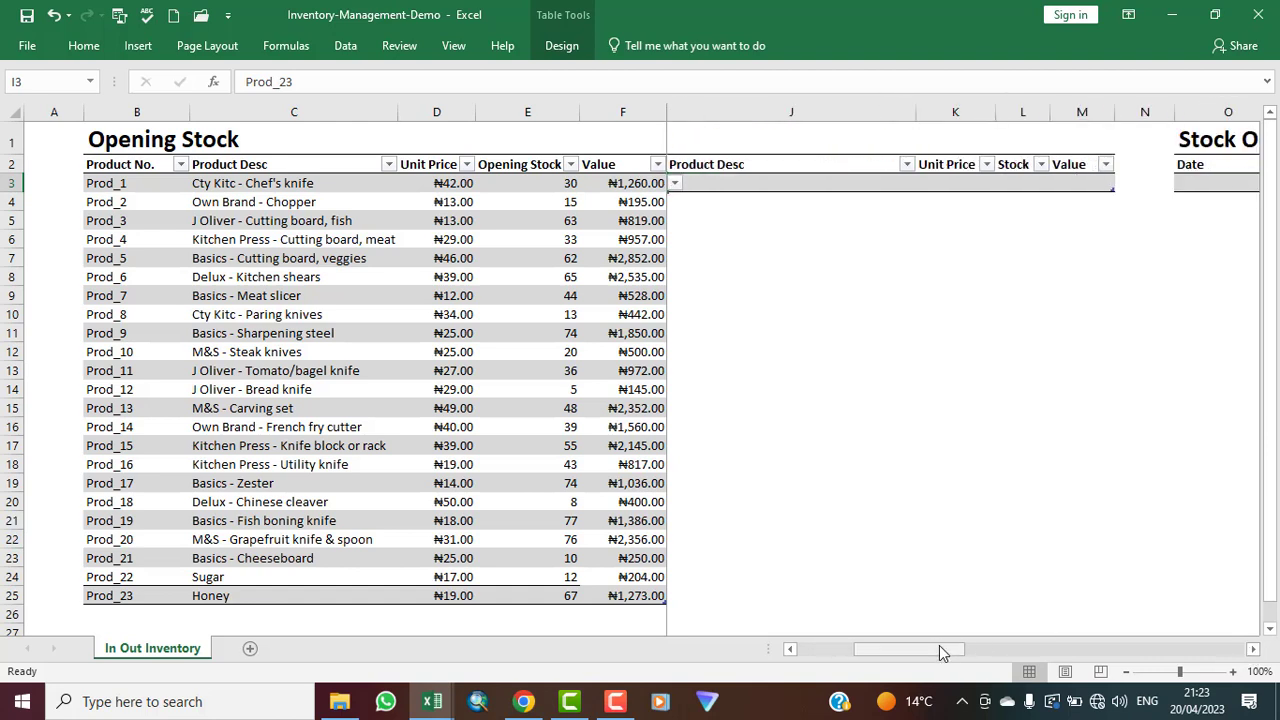
click(791, 650)
click(791, 650)
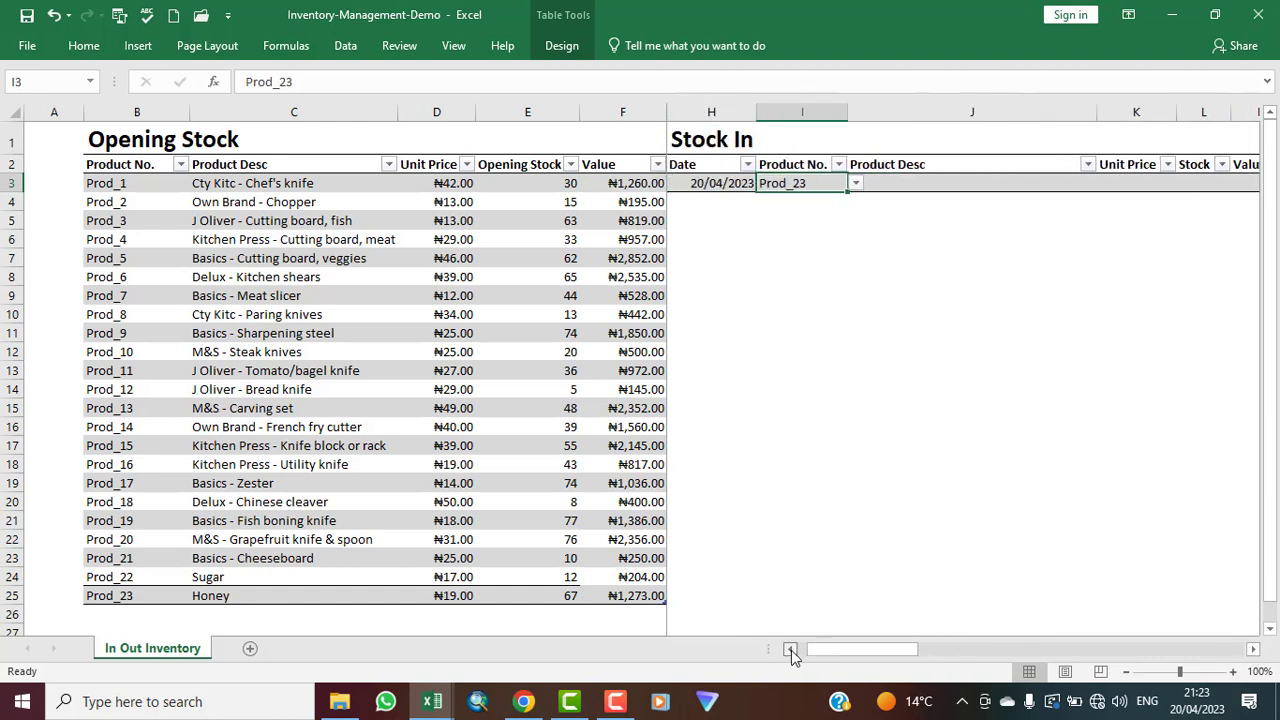
click(791, 650)
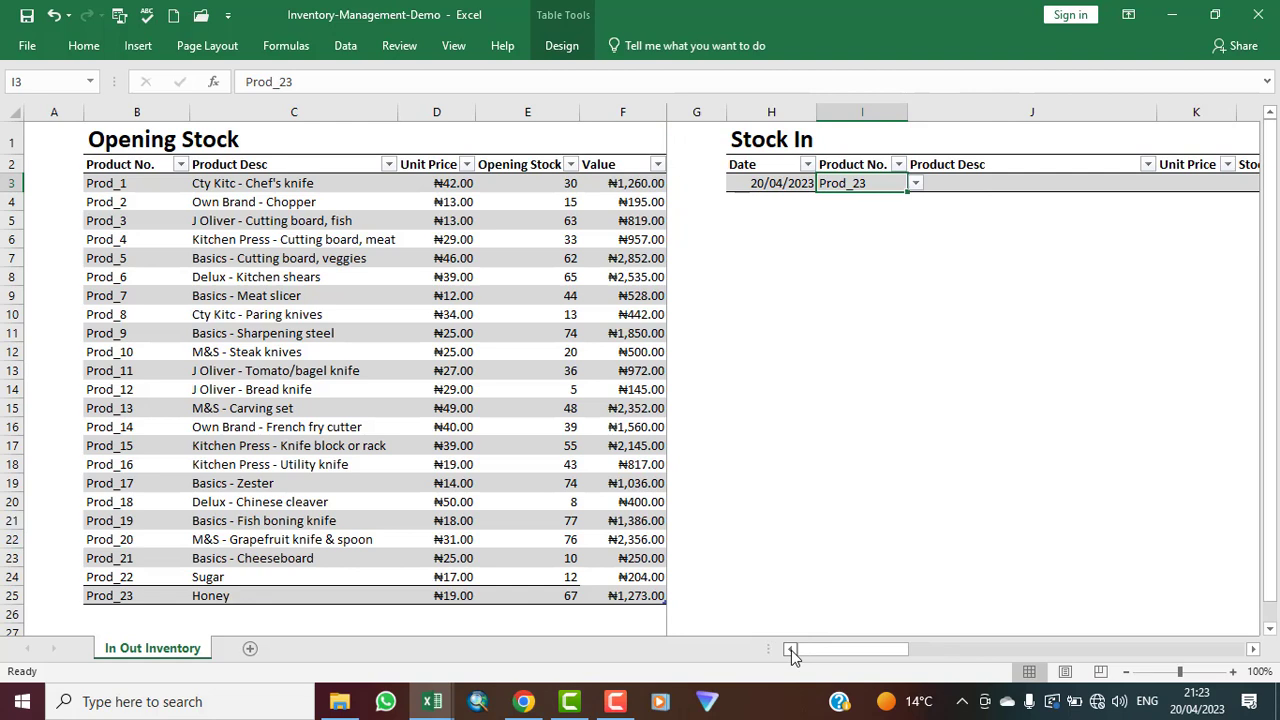